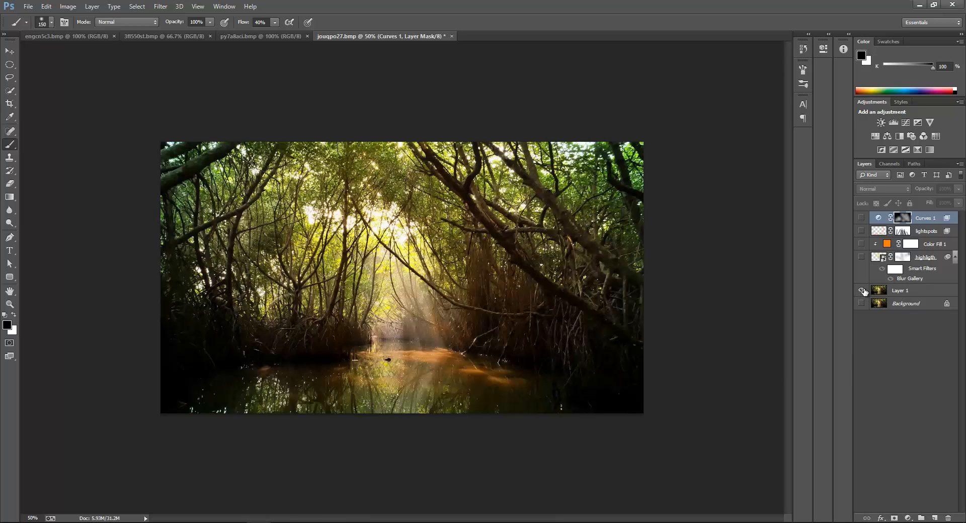
Compare the photo with and without the light effect layers above Layer 1, leaving only Layer 1 and Background shown
left_click(862, 290, "alt")
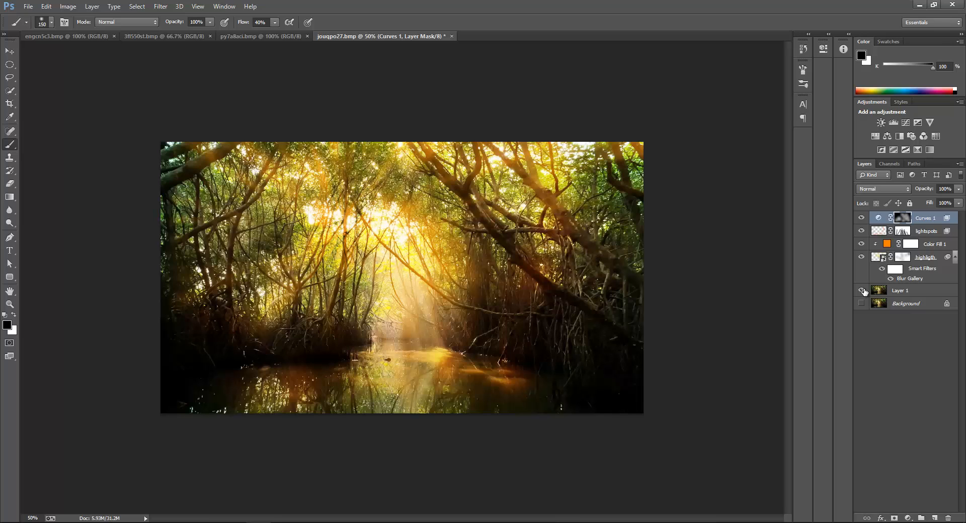
left_click(862, 290, "alt")
left_click(862, 291, "alt")
left_click(863, 291, "alt")
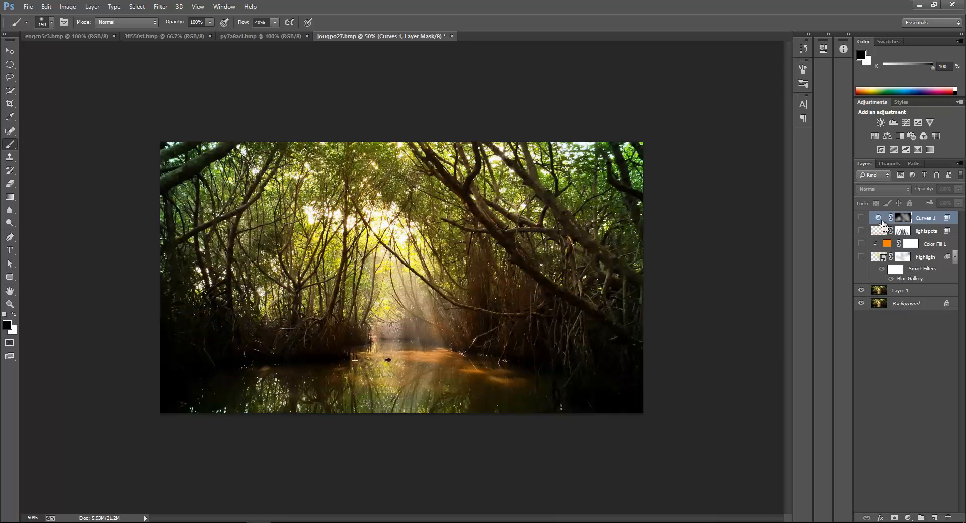
Delete the Curves 1, lightspots, highligth and Color Fill 1 layers, keeping only Layer 1 and Background
left_click(928, 232)
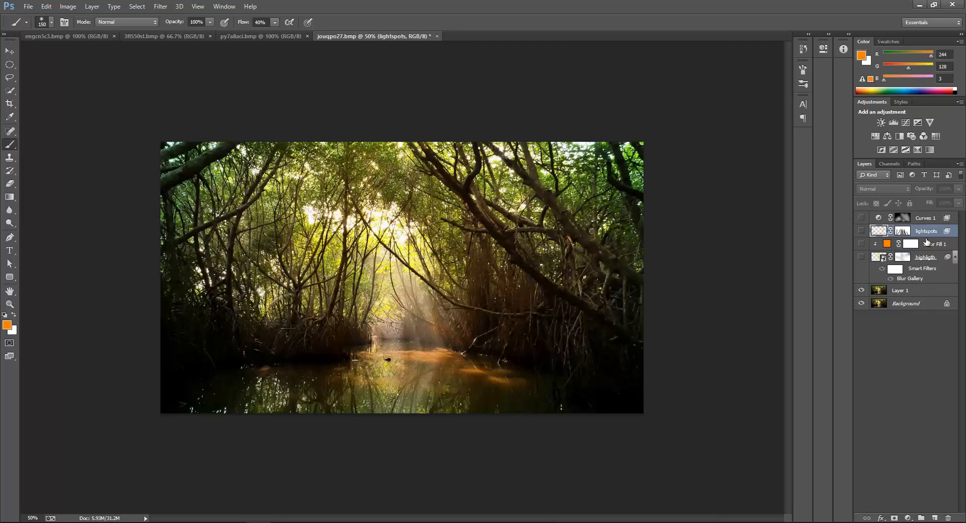
left_click(924, 218, "ctrl")
left_click(926, 258, "ctrl")
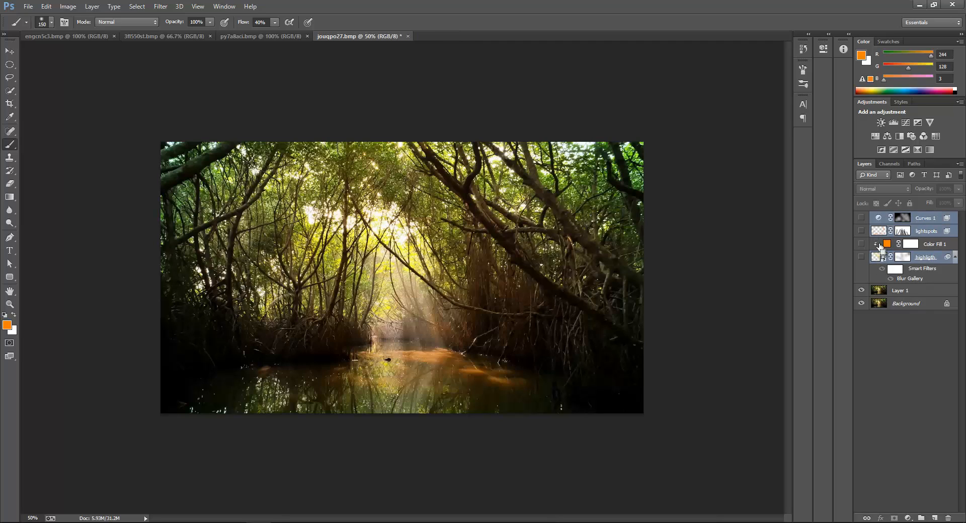
left_click(883, 245, "ctrl")
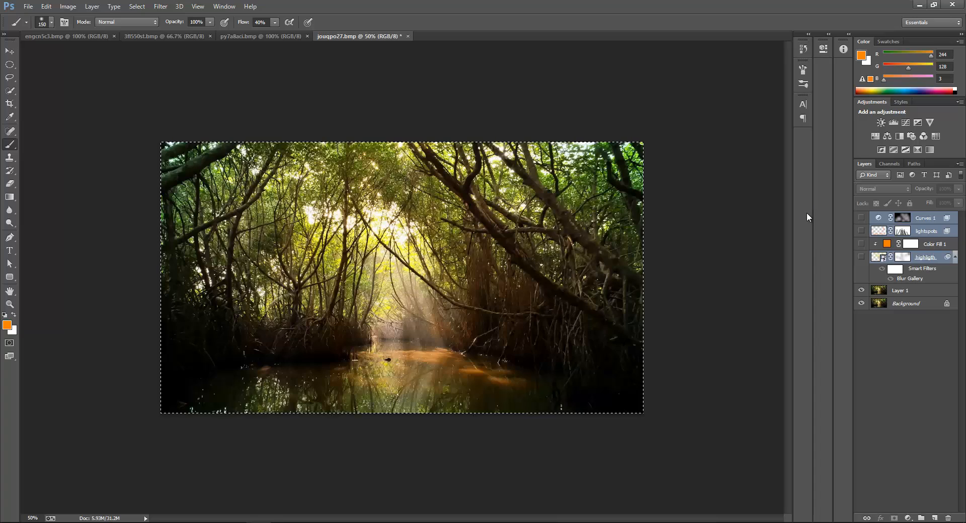
key("ctrl+shift+s")
key("Escape")
key("ctrl+d")
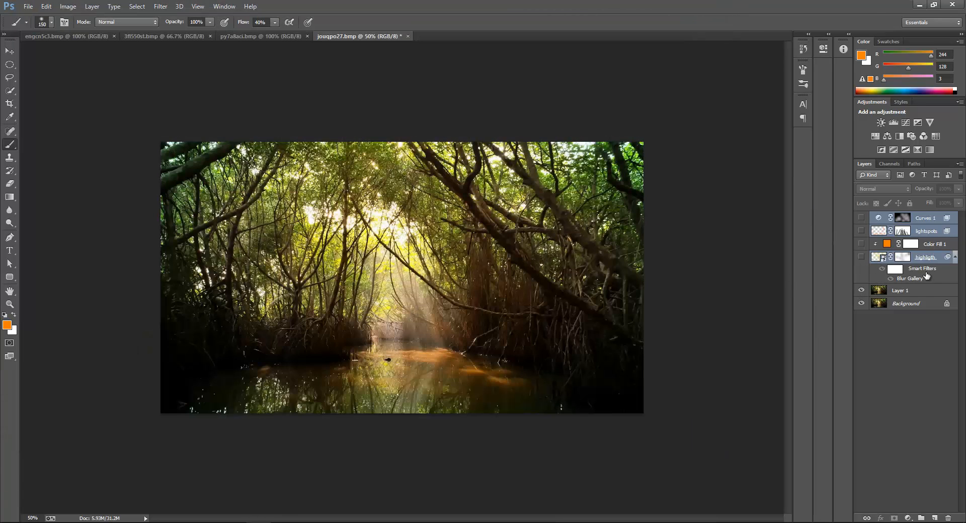
key("Delete")
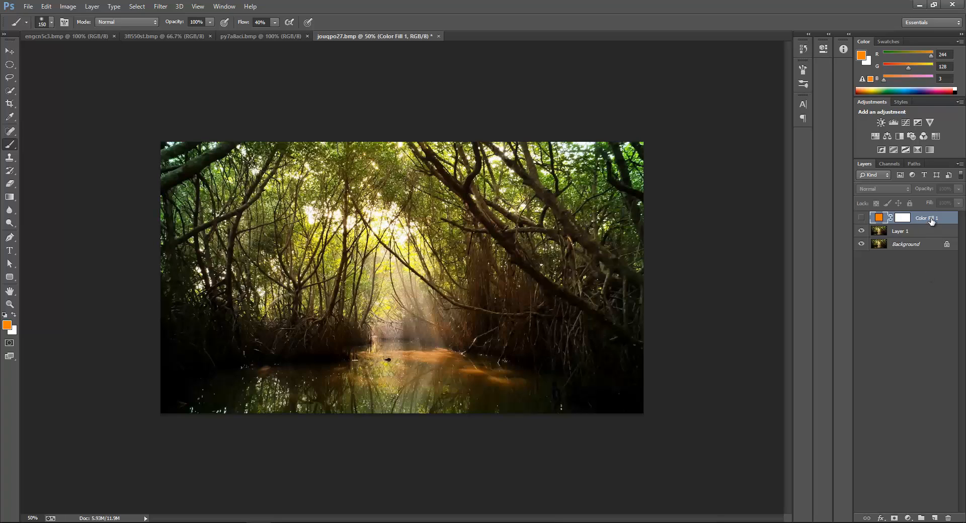
key("Delete")
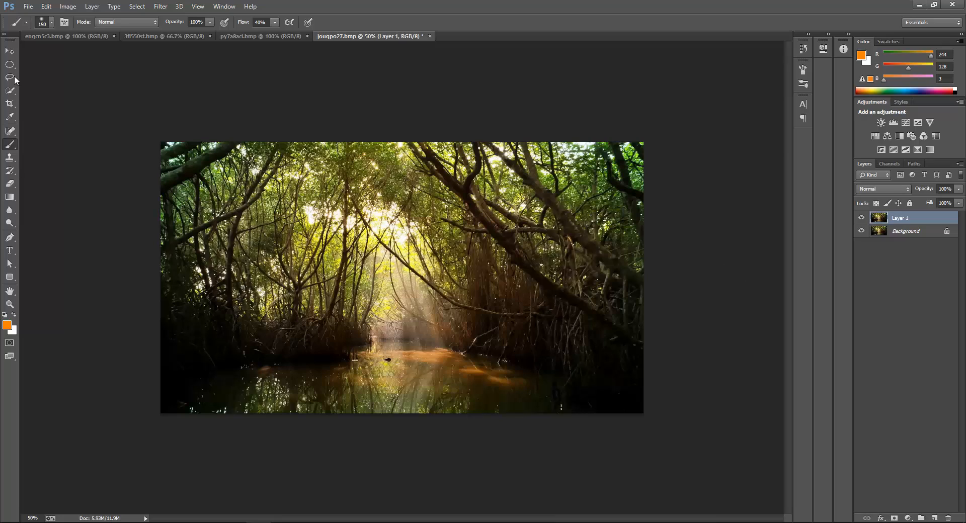
left_click(9, 51)
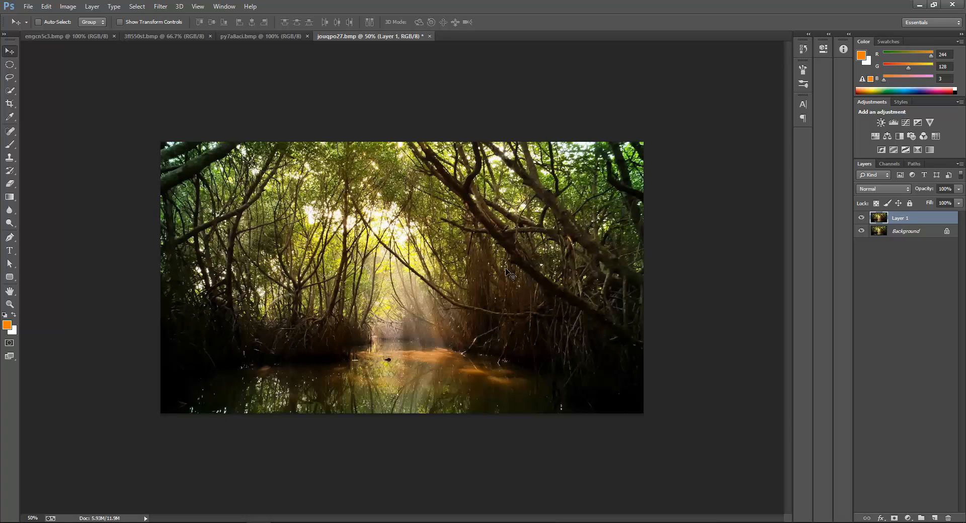
key("b")
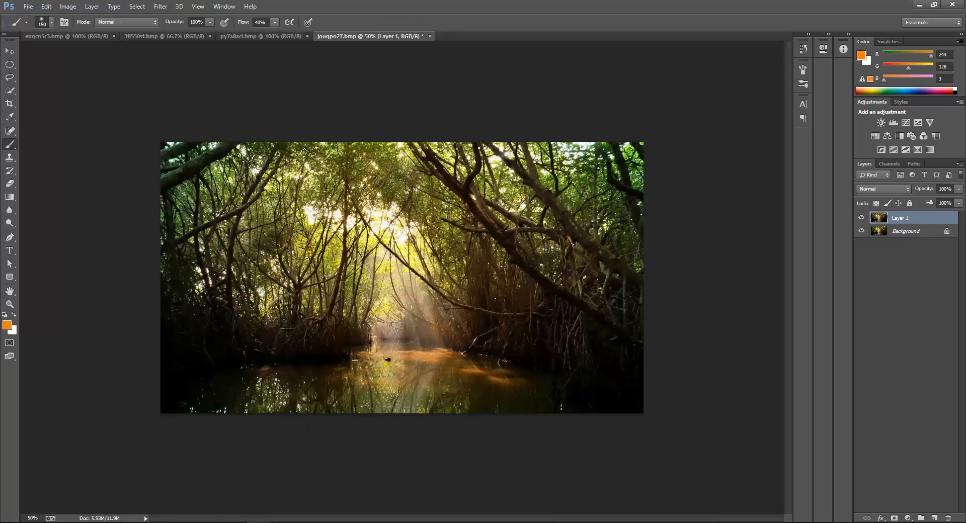
key("bracketleft")
key("bracketleft")
mouse_move(284, 164)
left_mouse_down()
mouse_move(203, 171)
mouse_move(187, 380)
mouse_move(377, 335)
mouse_move(251, 204)
mouse_move(232, 201)
left_mouse_up()
mouse_move(535, 183)
left_mouse_down()
mouse_move(530, 354)
mouse_move(637, 310)
mouse_move(561, 186)
mouse_move(385, 221)
left_mouse_up()
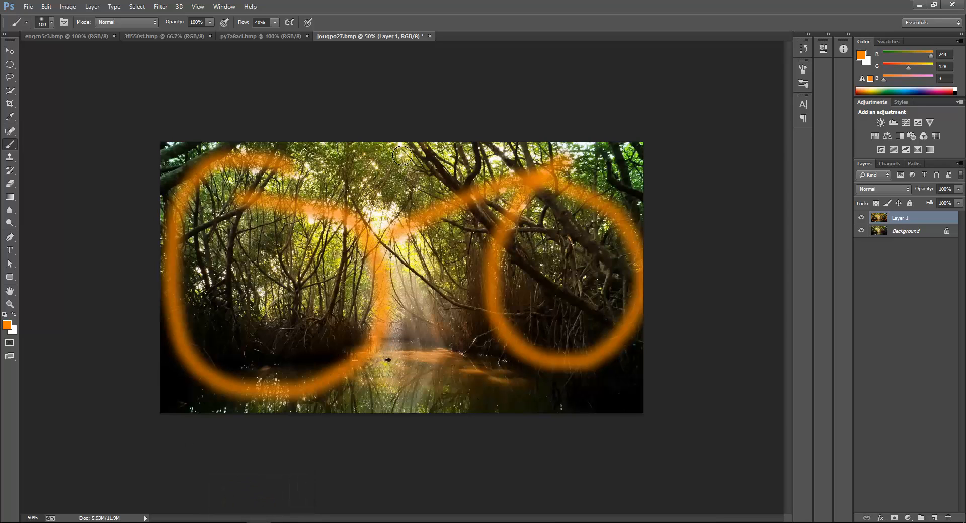
key("ctrl+z")
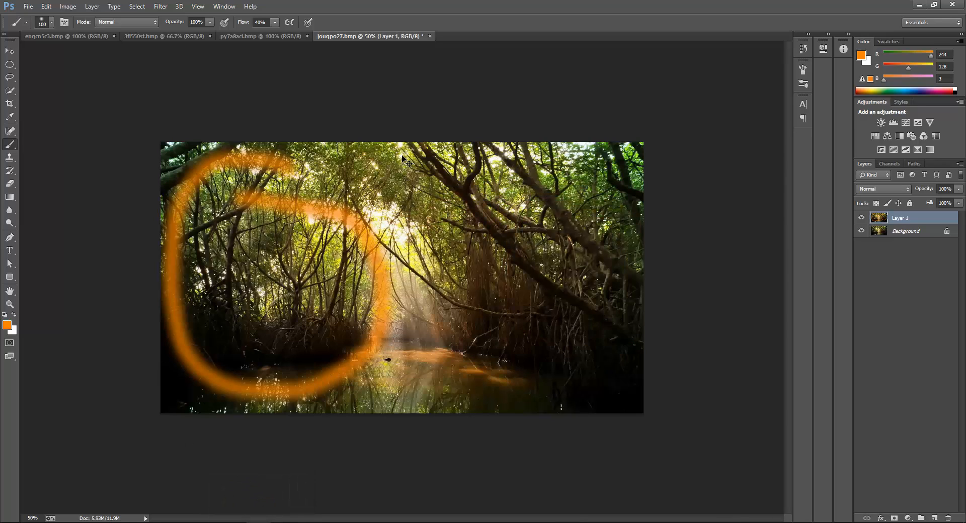
key("ctrl+z")
key("ctrl+alt+z")
key("ctrl+alt+z")
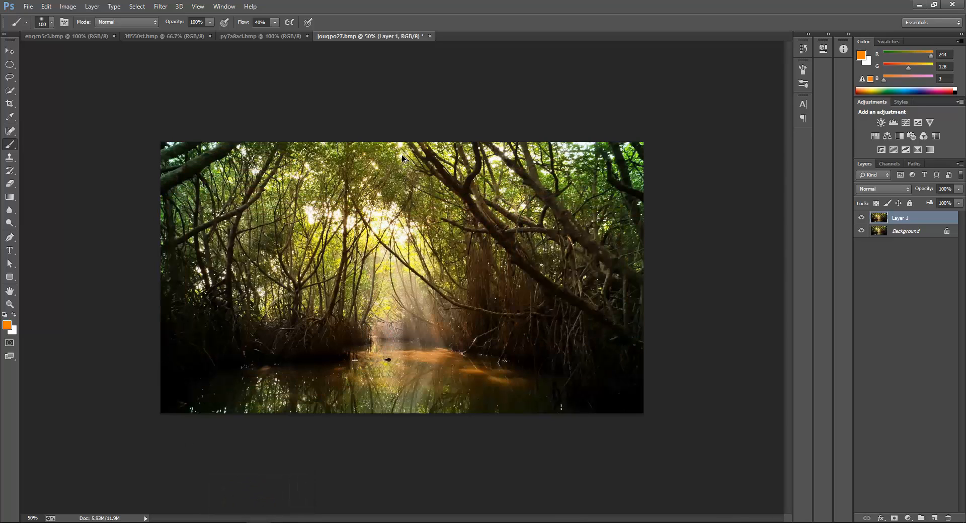
Select the bright areas of Layer 1 using Color Range set to Highlights
left_click(145, 9)
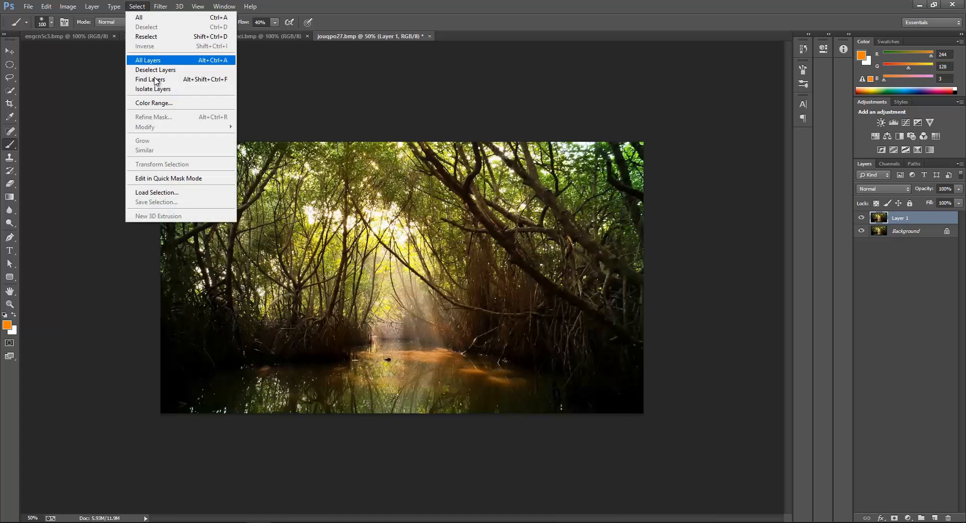
left_click(164, 102)
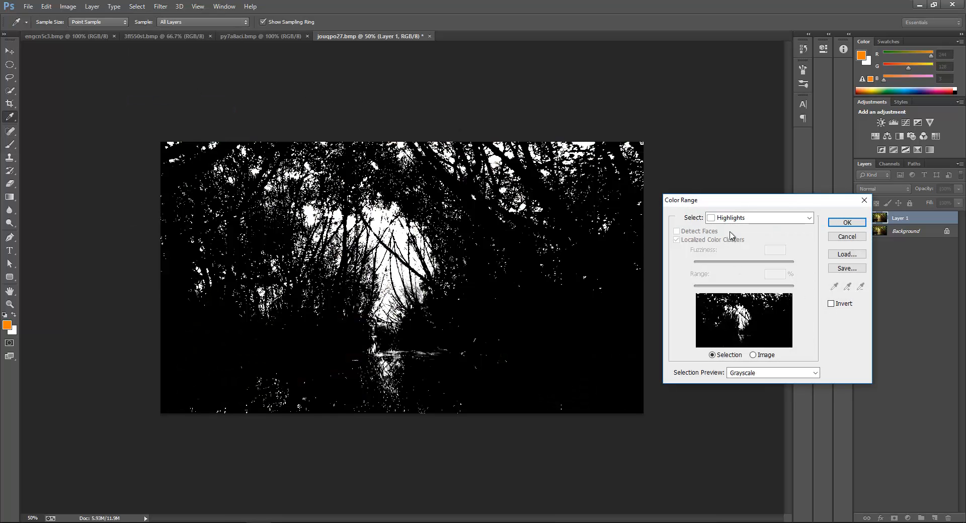
left_click(732, 221)
left_click(737, 230)
left_click(736, 217)
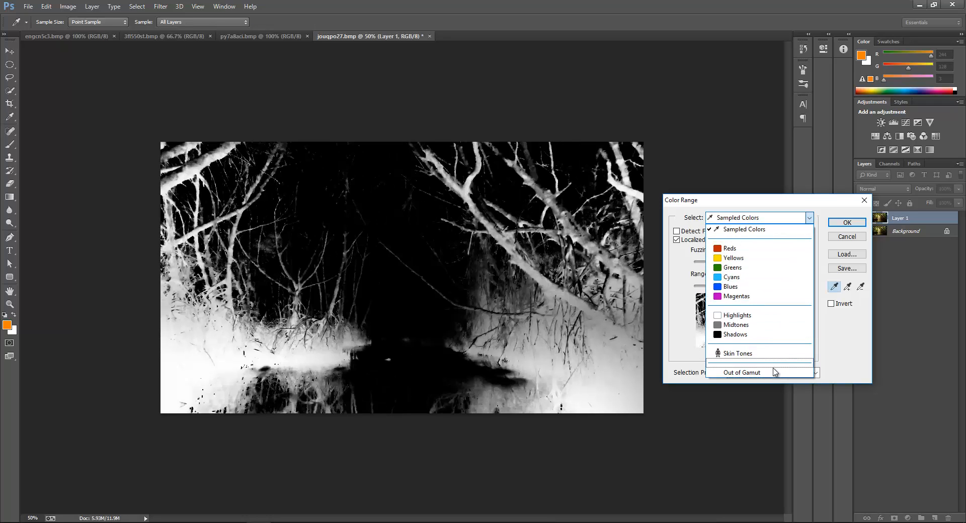
left_click(718, 221)
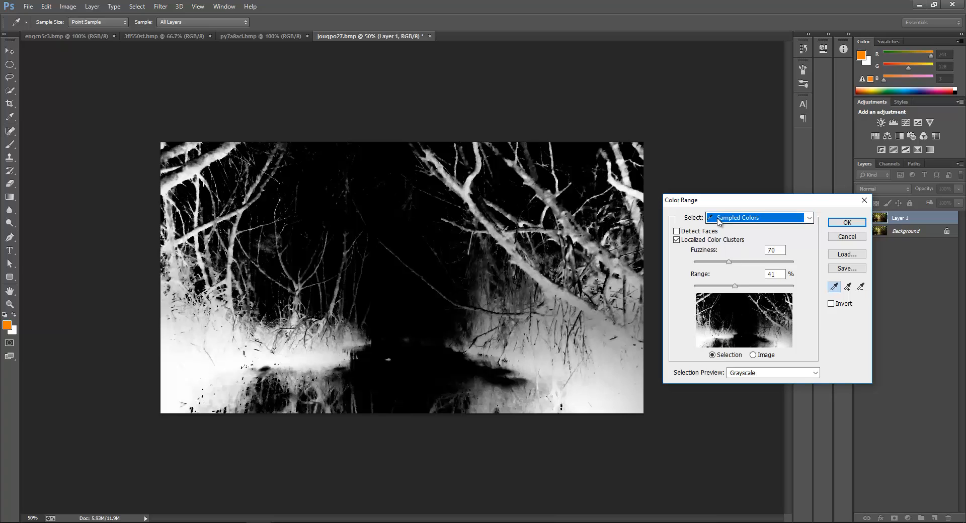
left_click(719, 220)
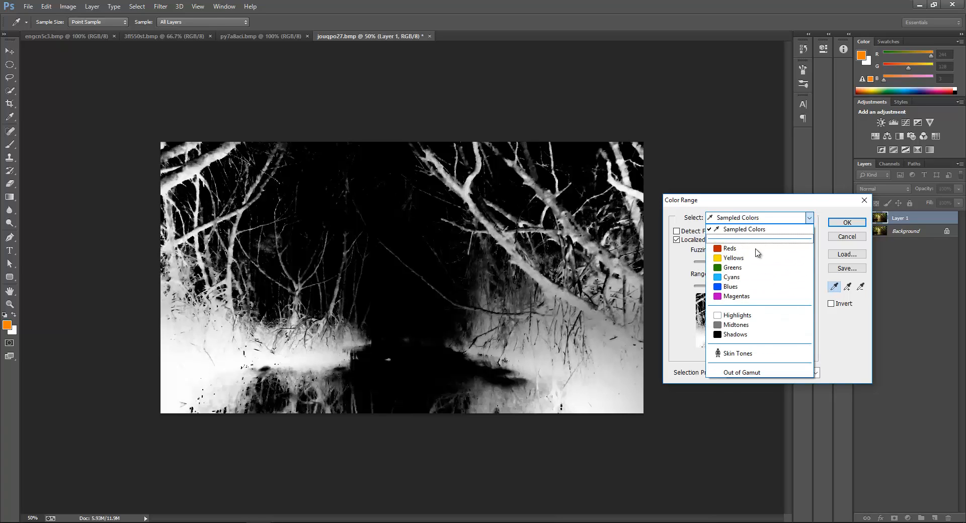
left_click(763, 317)
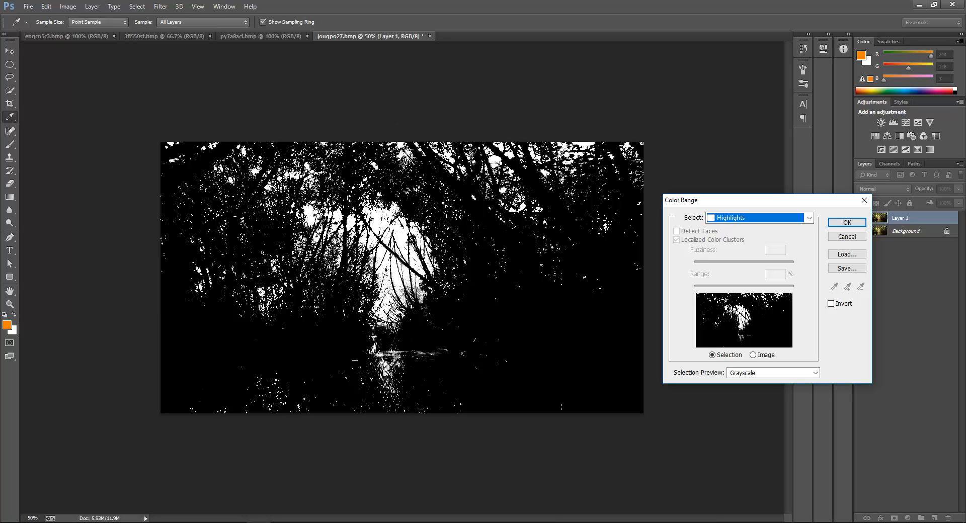
left_click(847, 222)
Copy the selected highlights of Layer 1 to a new layer
key("b")
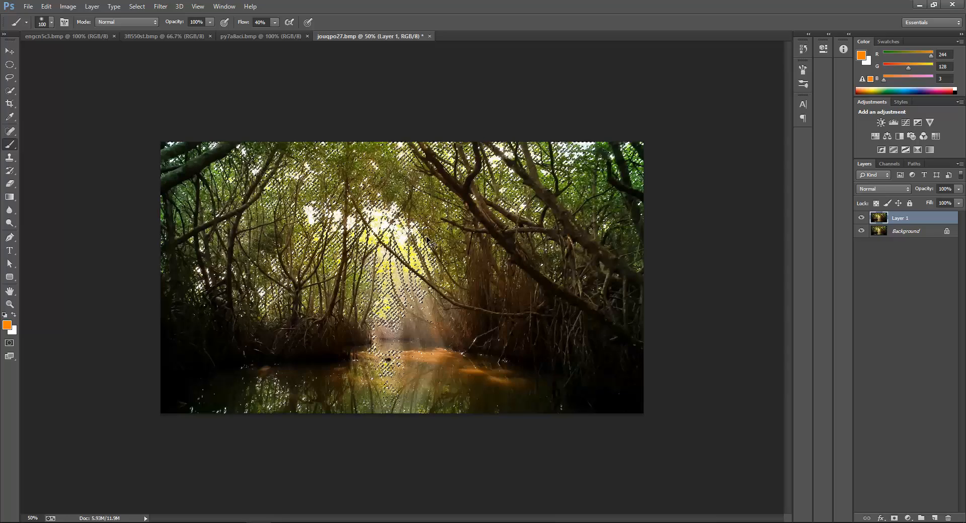
key("ctrl+j")
key("ctrl+k")
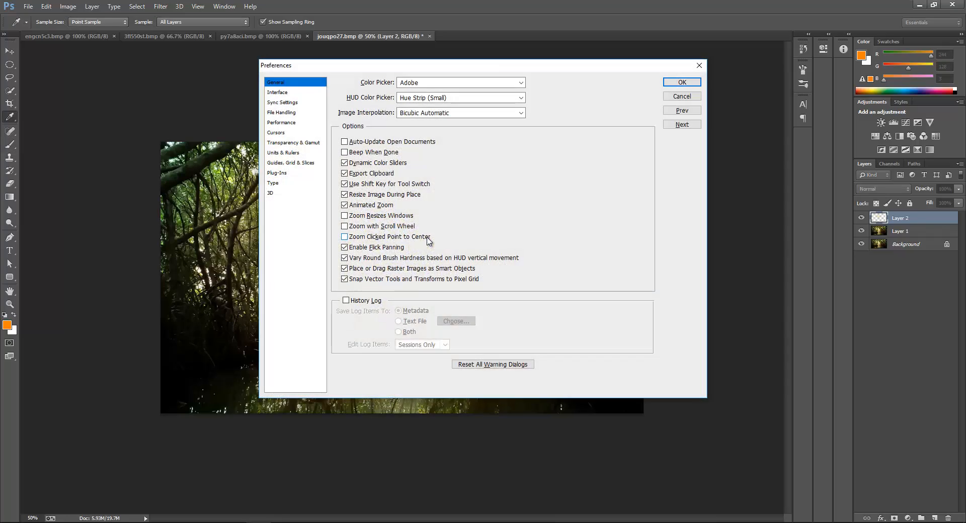
left_click(668, 84)
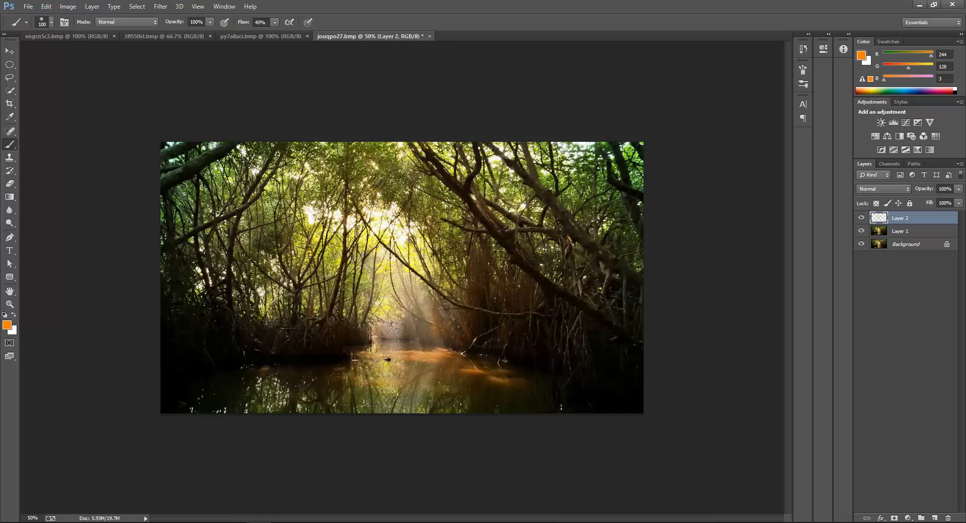
key("v")
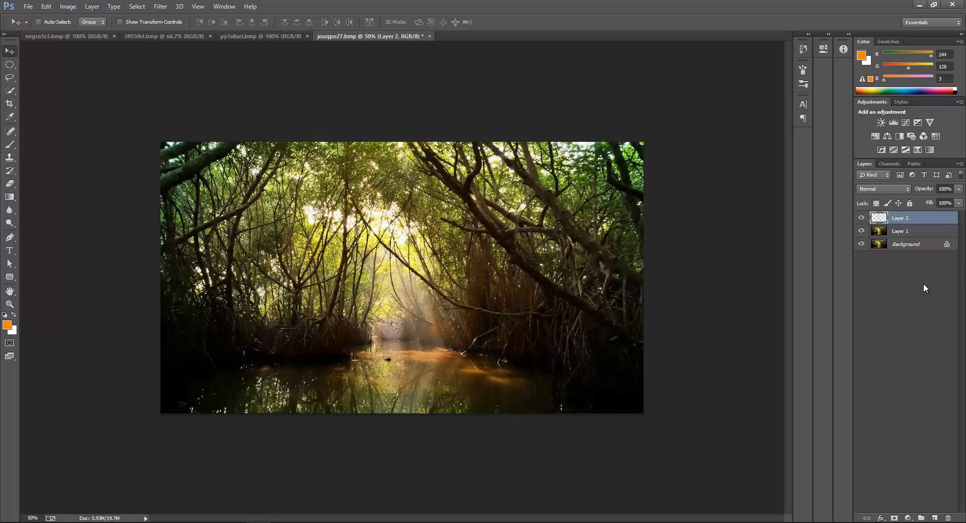
Convert the copied highlights layer to a smart object and rename it "highlight"
right_click(920, 220)
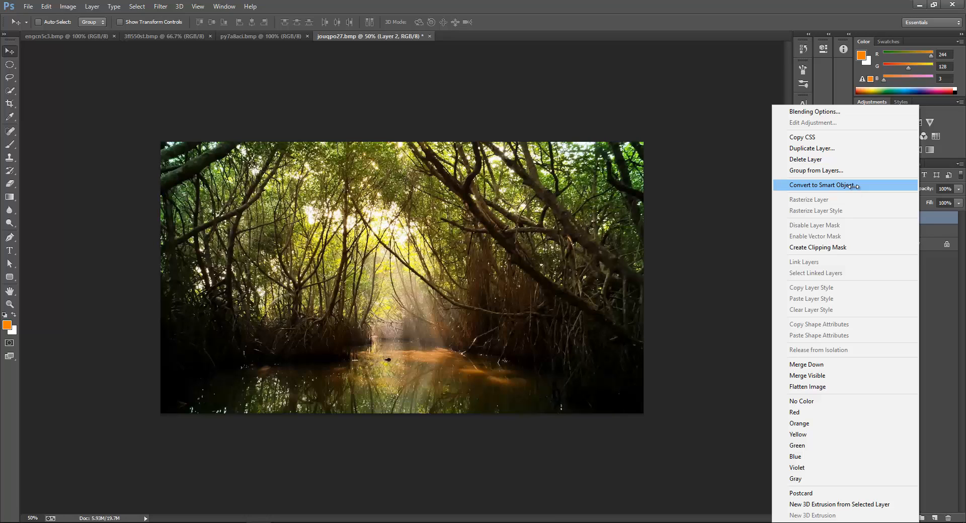
left_click(854, 186)
double_click(916, 218)
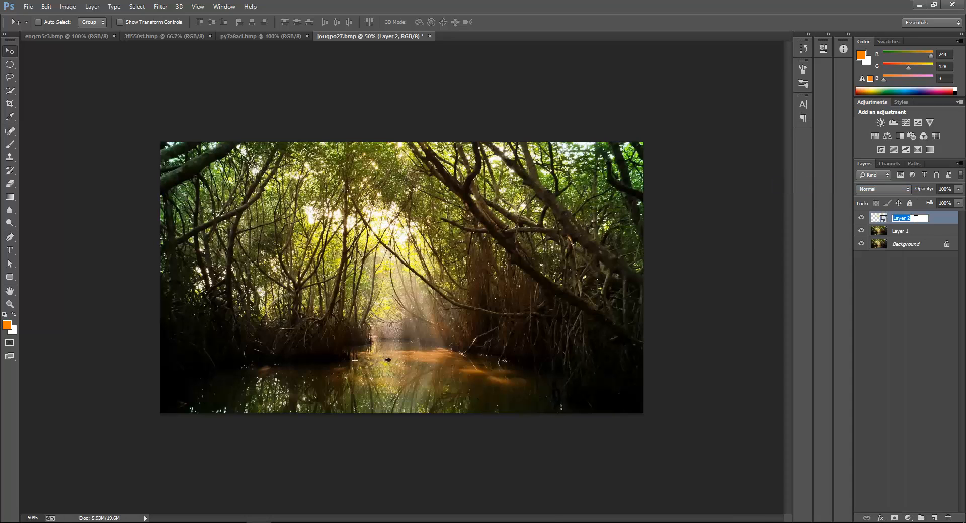
type("highlight")
key("Return")
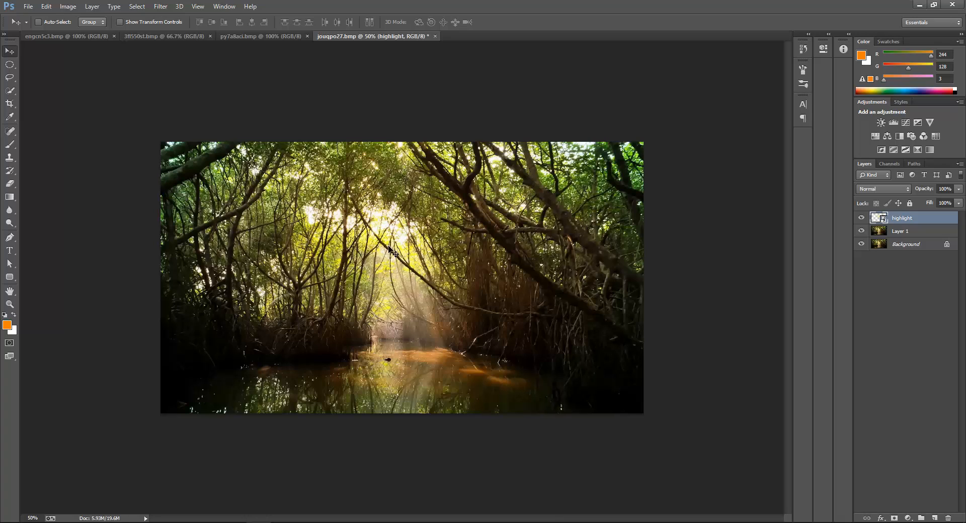
Apply a Radial Blur to the highlight layer with amount 100, Zoom method and Draft quality, shifting the blur center slightly up and left
left_click(160, 6)
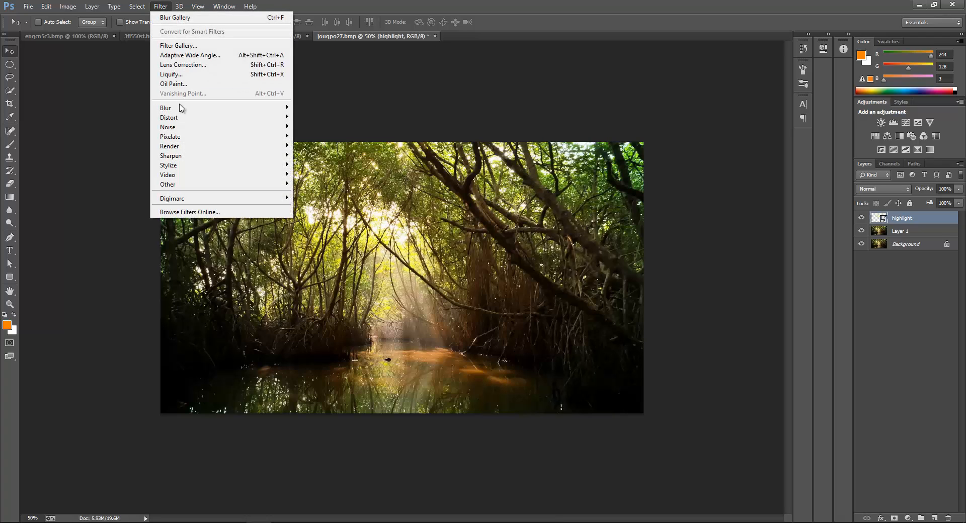
mouse_move(184, 108)
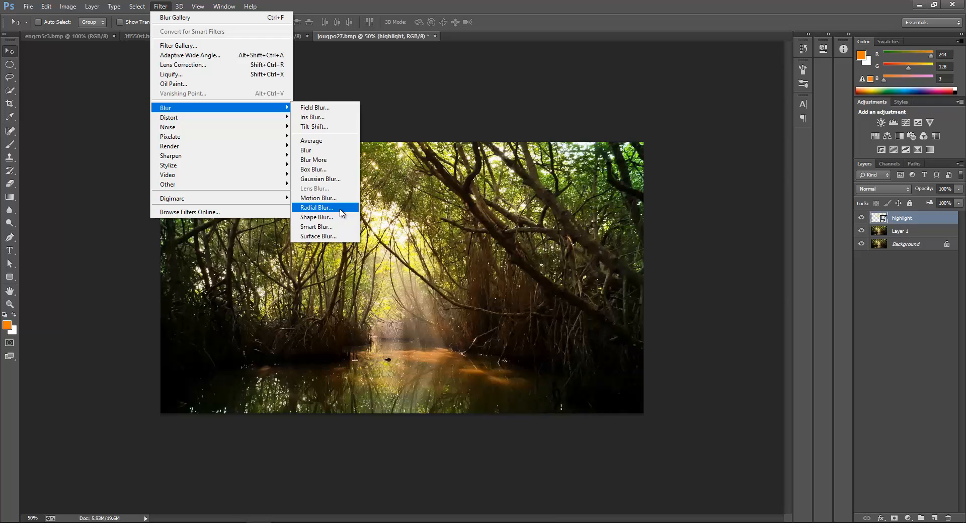
left_click(317, 208)
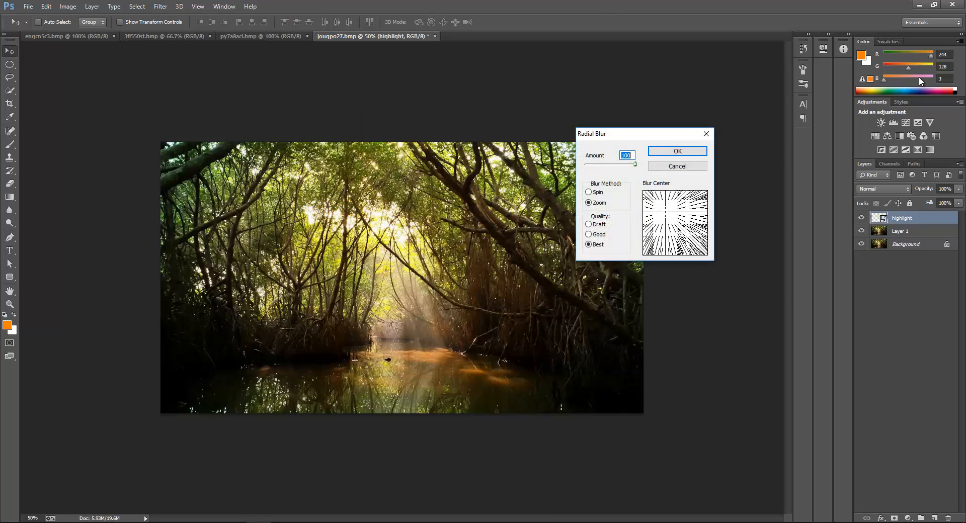
left_click(592, 195)
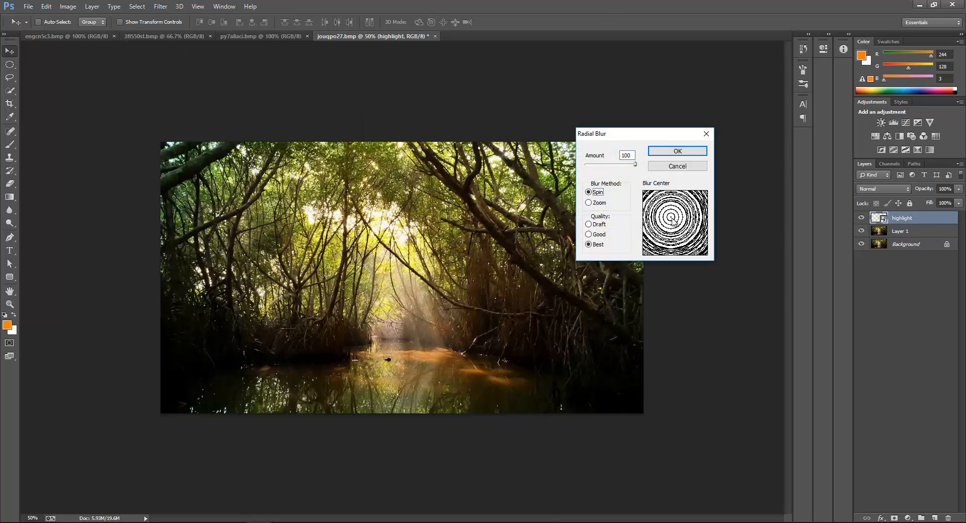
left_click(589, 202)
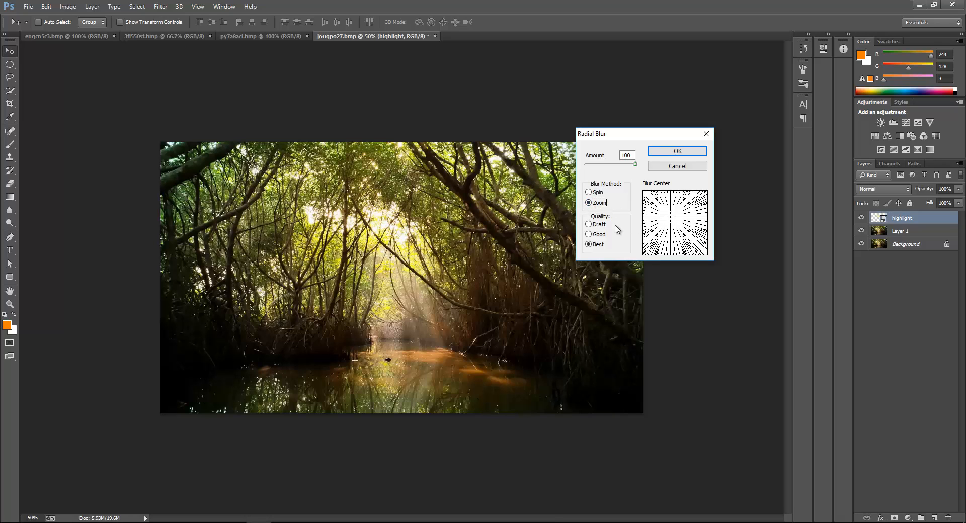
left_click(590, 225)
left_click_drag(664, 228, 666, 215)
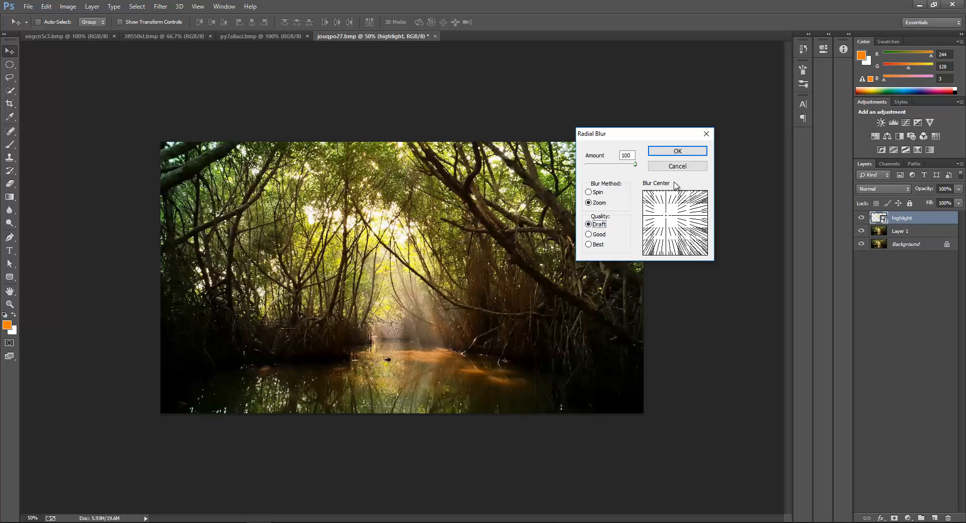
left_click(673, 152)
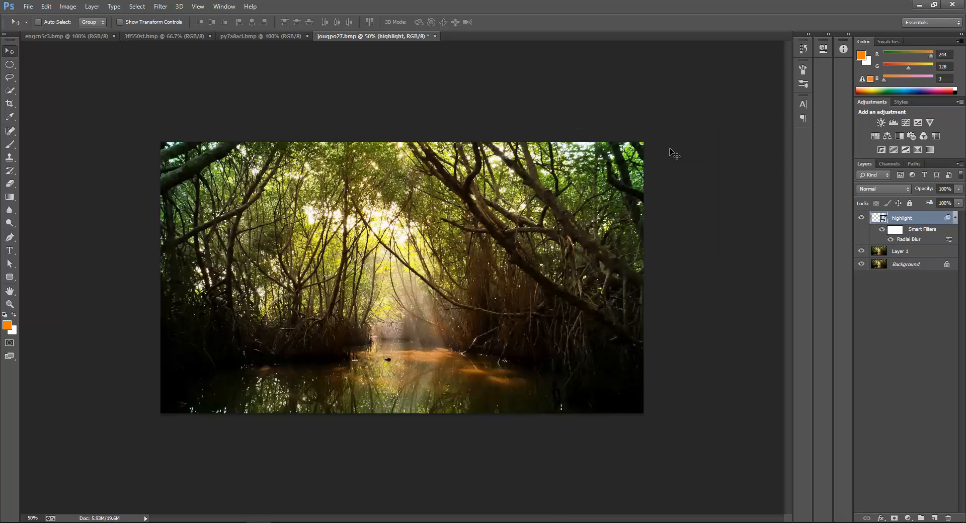
left_click_drag(331, 252, 347, 226)
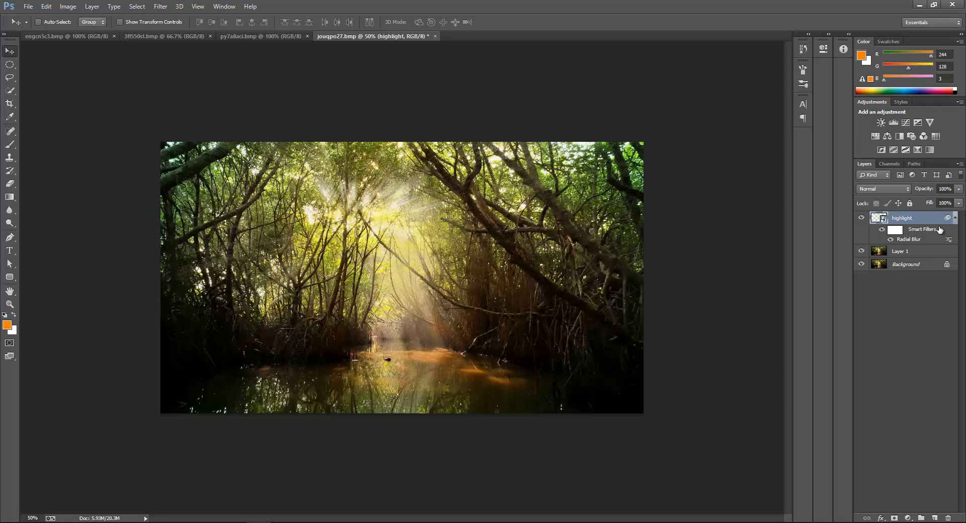
double_click(949, 240)
double_click(895, 231)
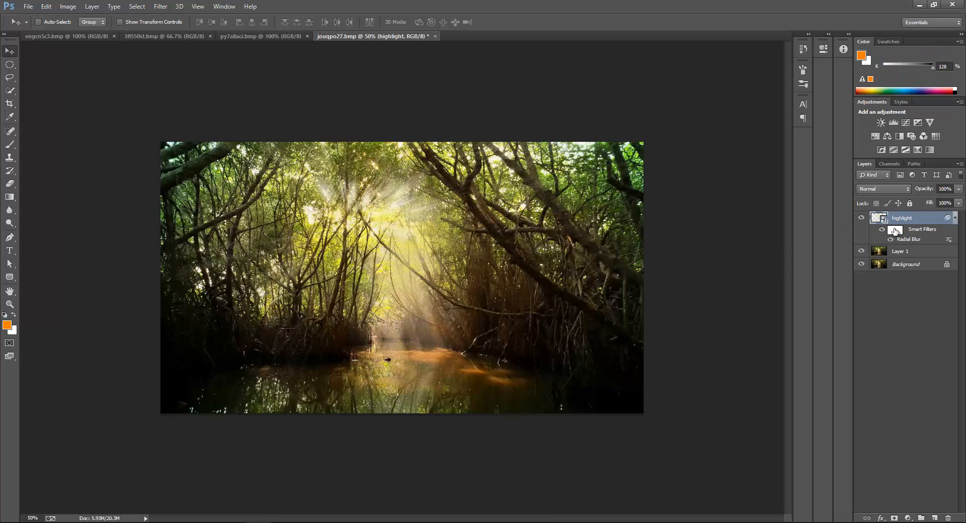
left_click(795, 42)
left_click(951, 230)
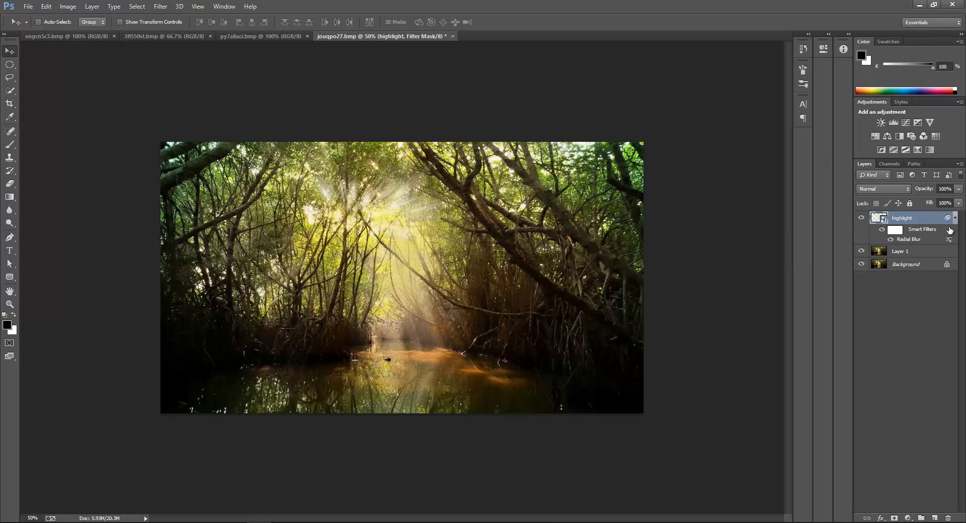
double_click(955, 240)
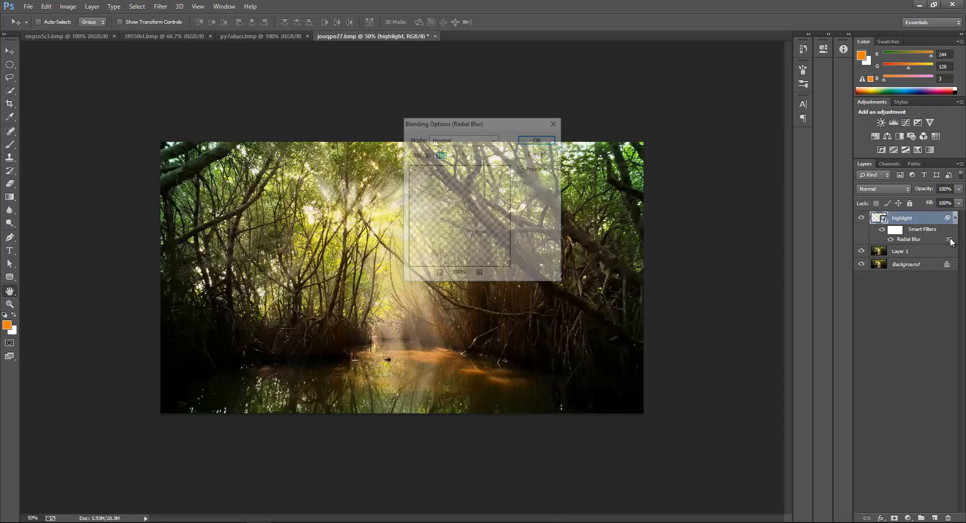
left_click(556, 122)
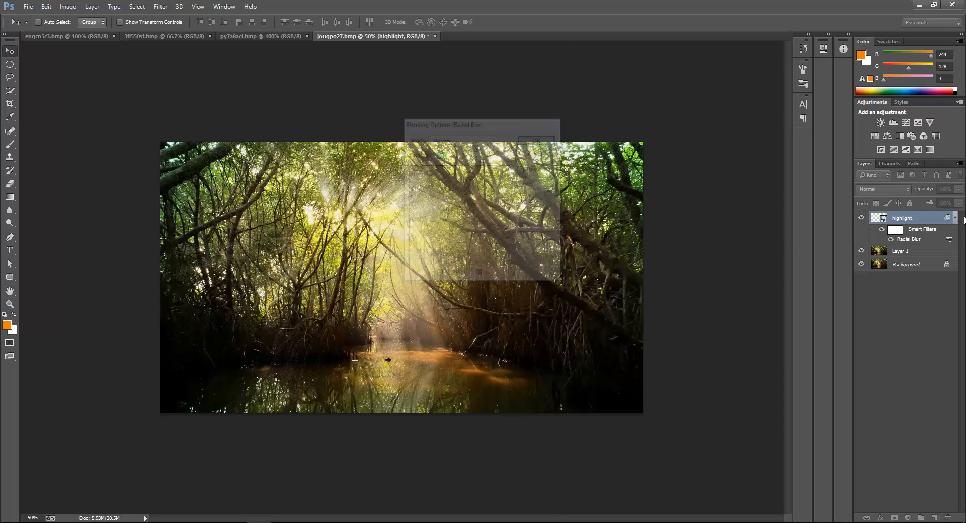
Edit the Radial Blur smart filter on the highlight layer and set its quality to Best
double_click(908, 238)
left_click_drag(621, 136, 529, 134)
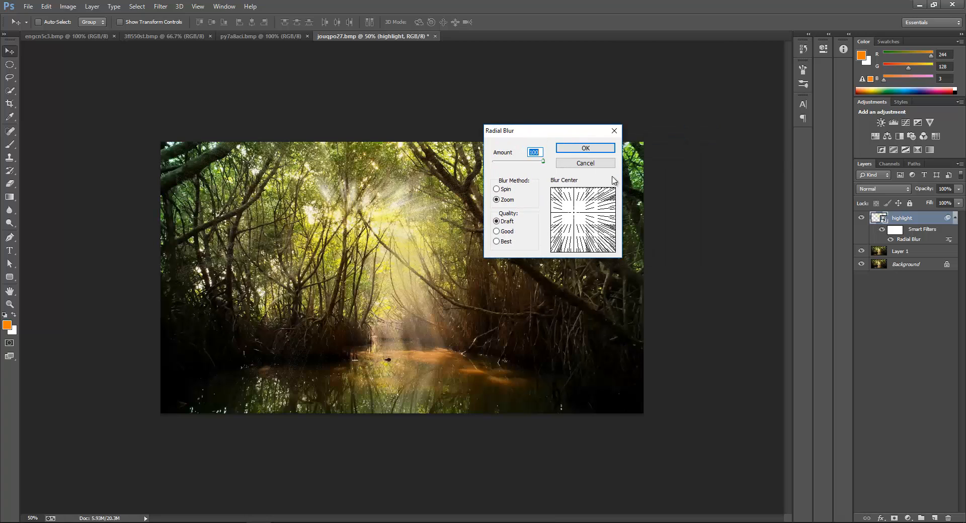
left_click(497, 241)
left_click(584, 148)
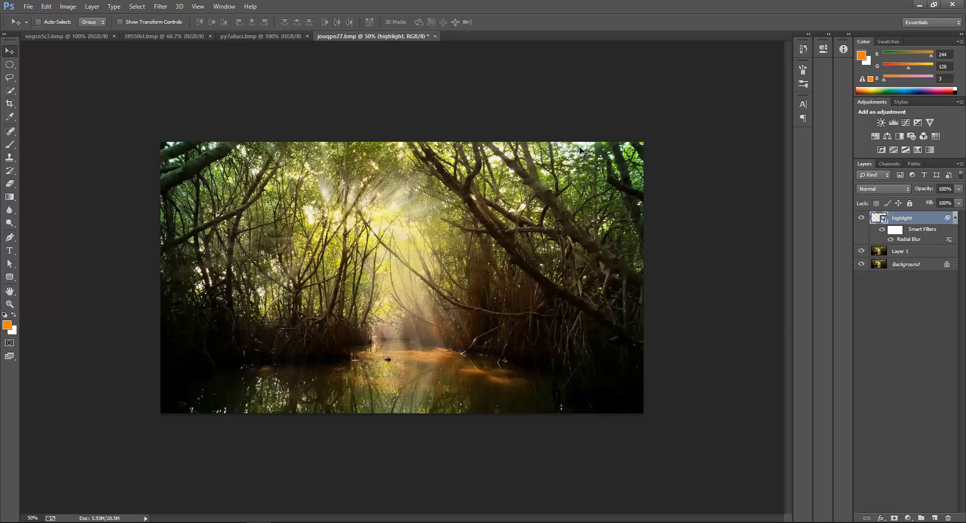
Duplicate the highlight layer three times to strengthen the light rays
left_click_drag(336, 228, 336, 228)
key("ctrl+j")
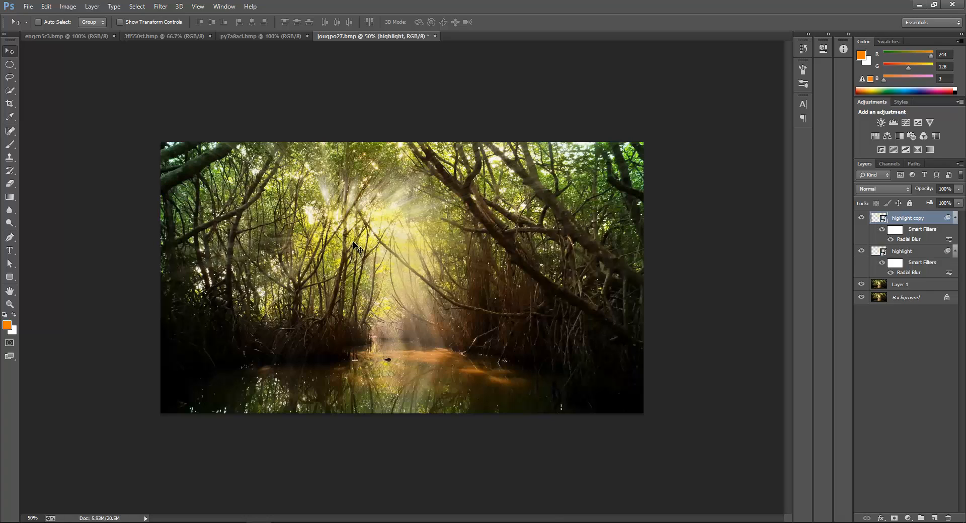
key("ctrl+j")
key("ctrl+j")
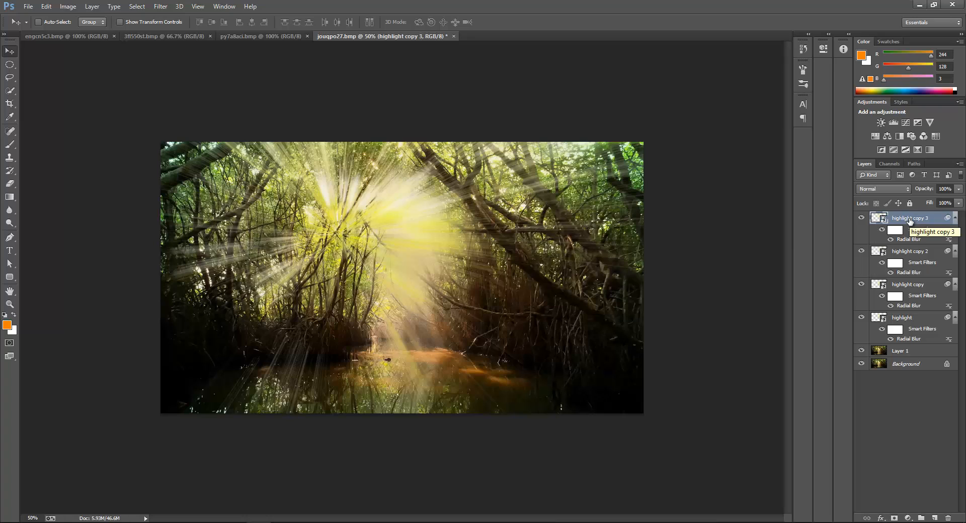
Combine the highlight layer and its three copies into one smart object
left_click(904, 319, "shift")
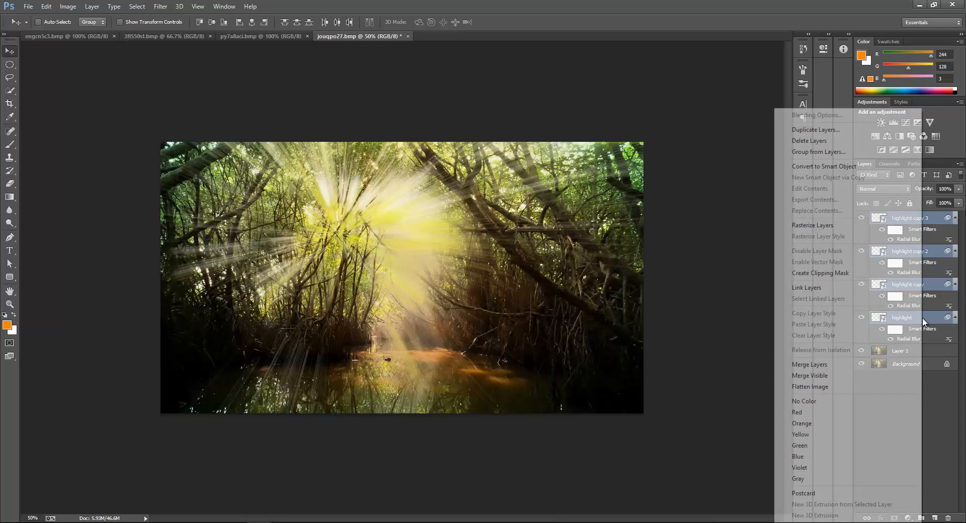
right_click(925, 320)
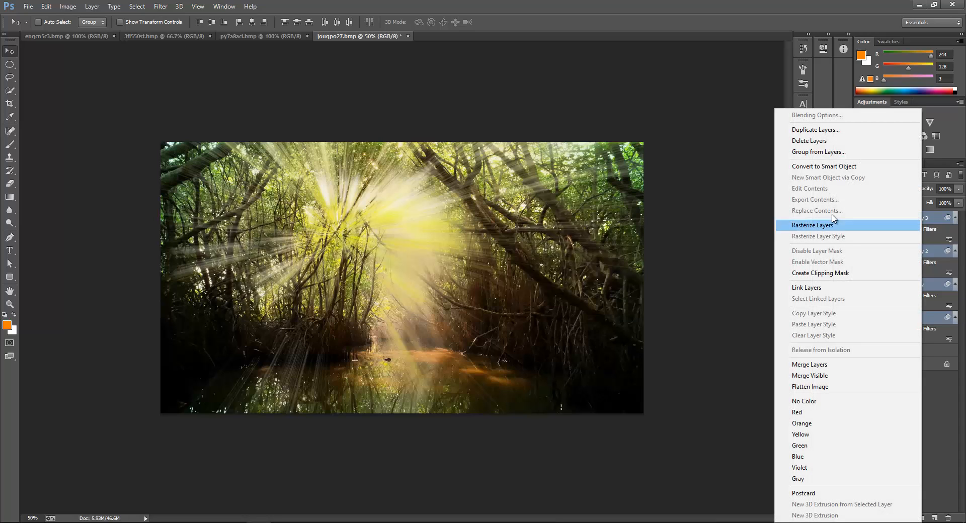
left_click(825, 166)
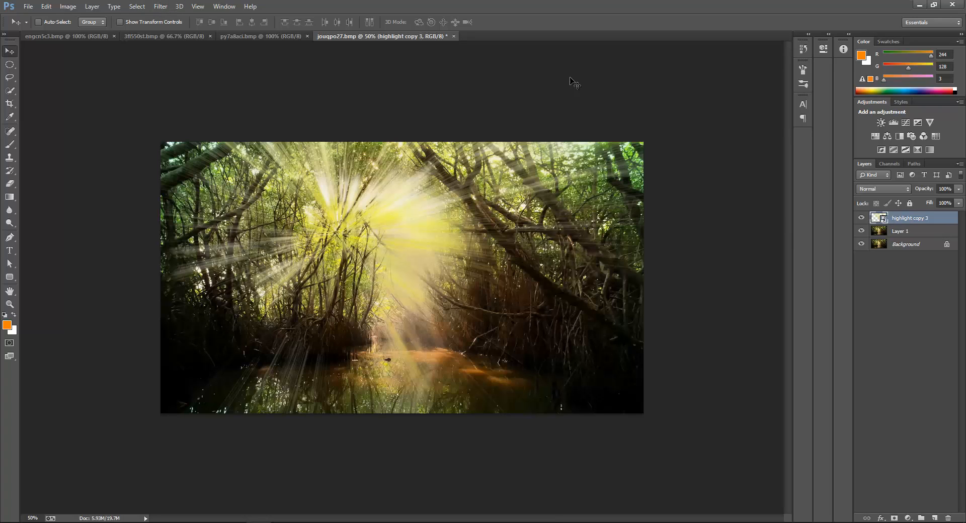
Start a Field Blur on the combined rays, with its first pin at 0 px placed on the bright center of the rays
left_click(137, 6)
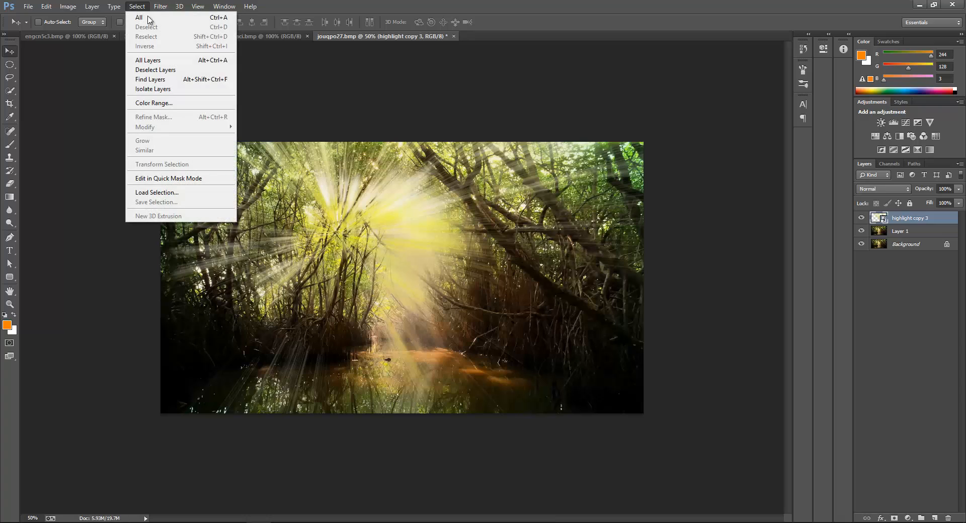
mouse_move(160, 6)
mouse_move(202, 108)
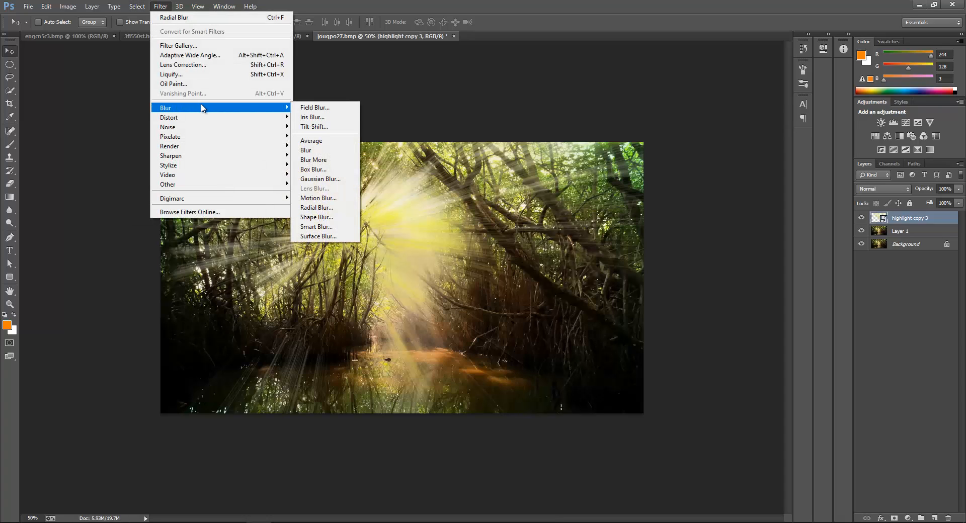
left_click(330, 108)
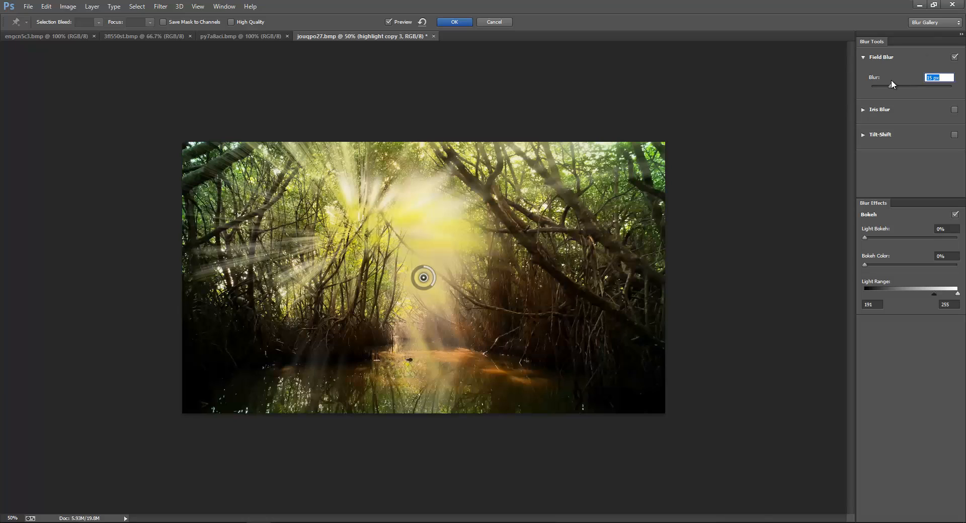
left_click_drag(892, 86, 877, 87)
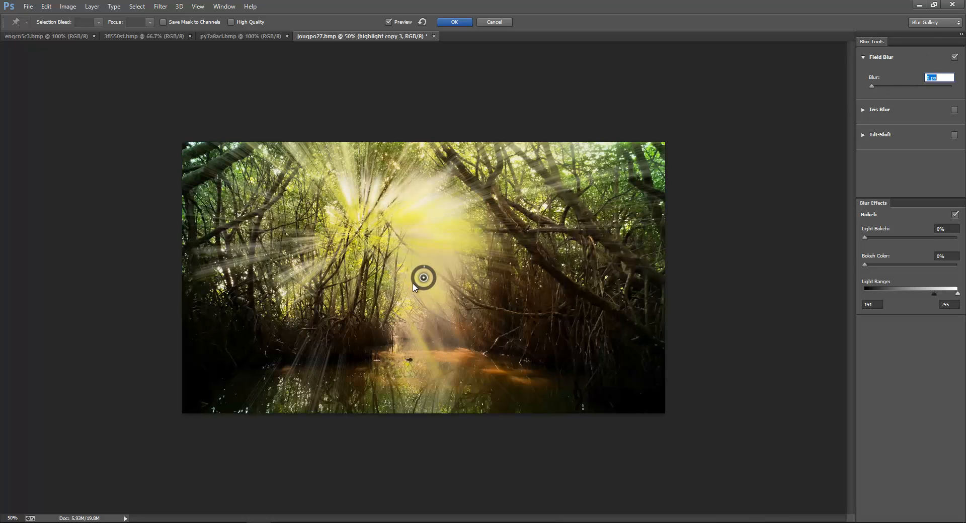
left_click_drag(424, 279, 356, 233)
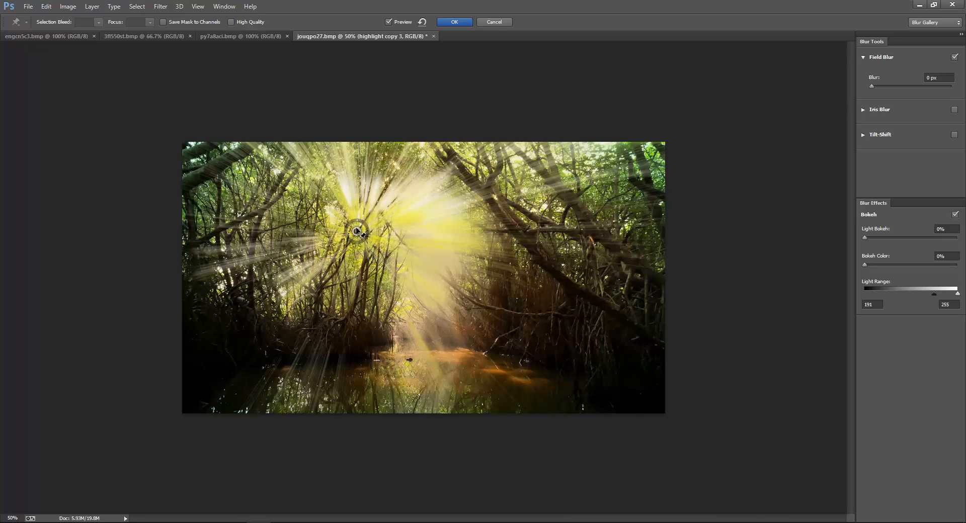
Add six 15 px Field Blur pins around the rays, raise the last one near the left edge to 35 px, and apply the blur
left_click(268, 345)
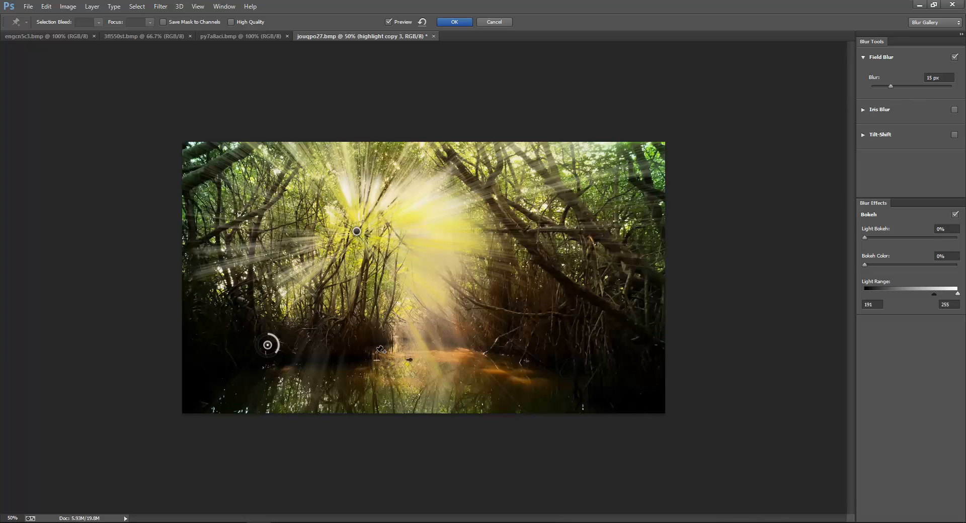
left_click(436, 325)
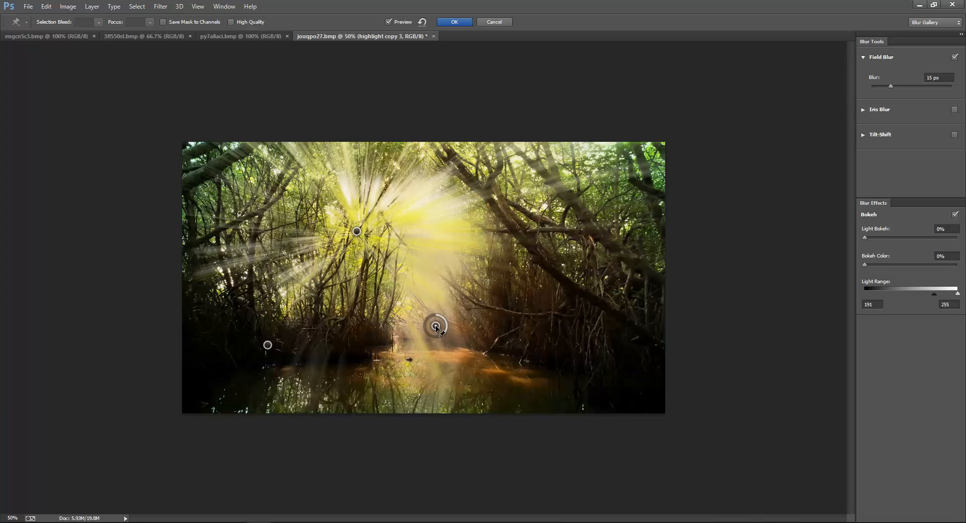
left_click(506, 195)
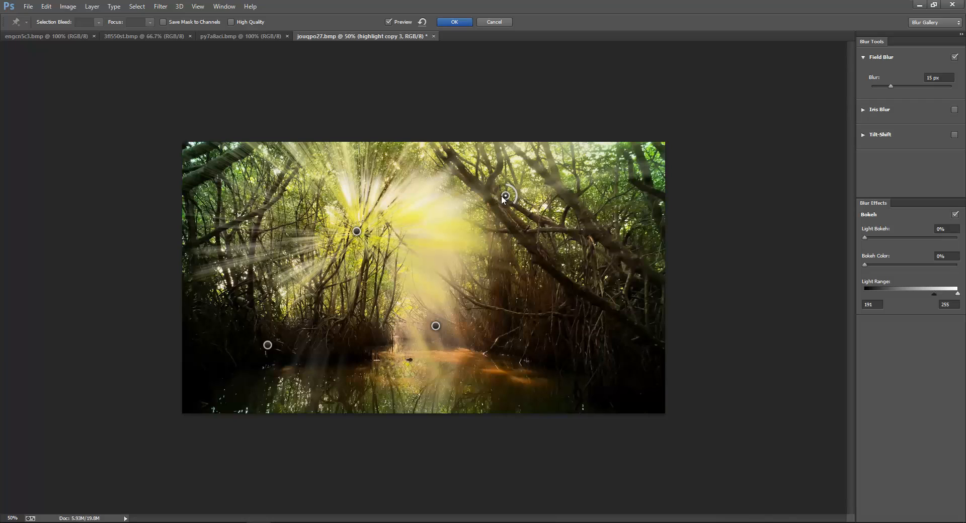
left_click(335, 154)
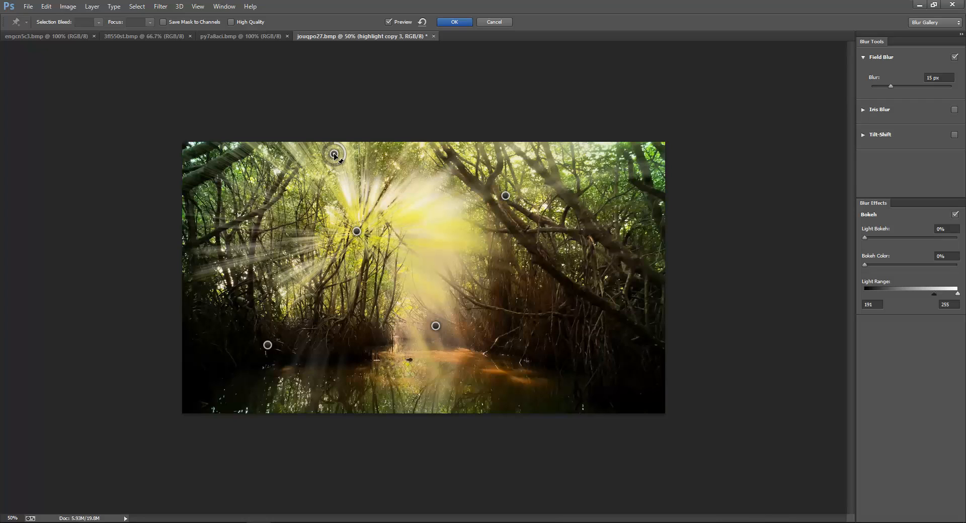
left_click(227, 225)
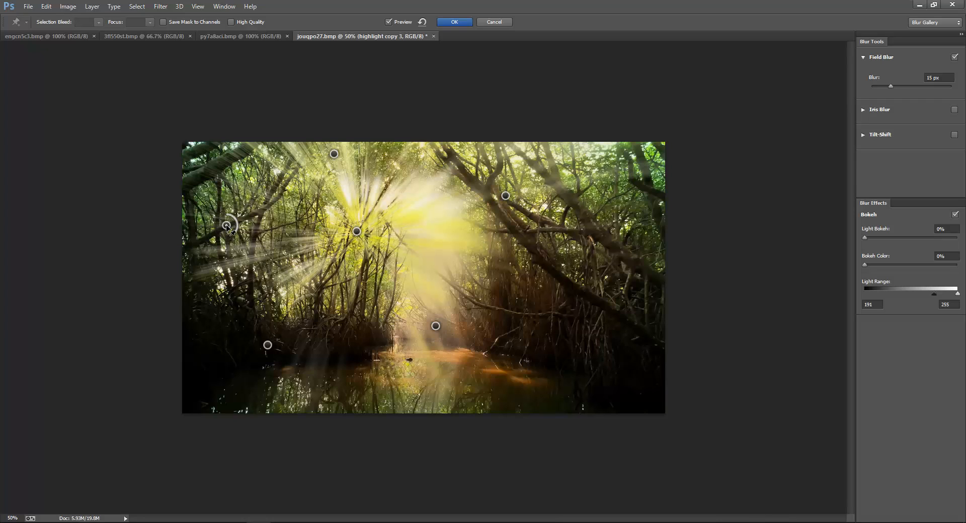
left_click(215, 274)
left_click_drag(891, 86, 903, 86)
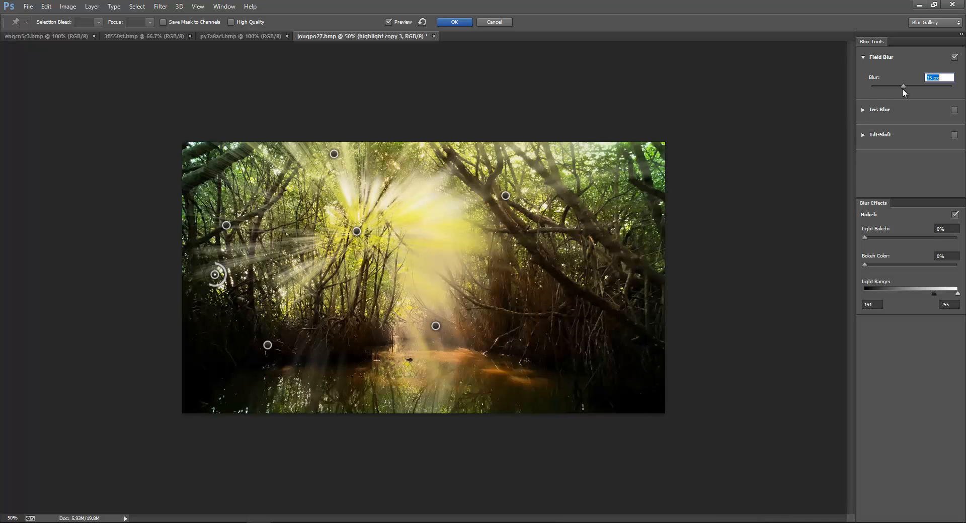
left_click(459, 22)
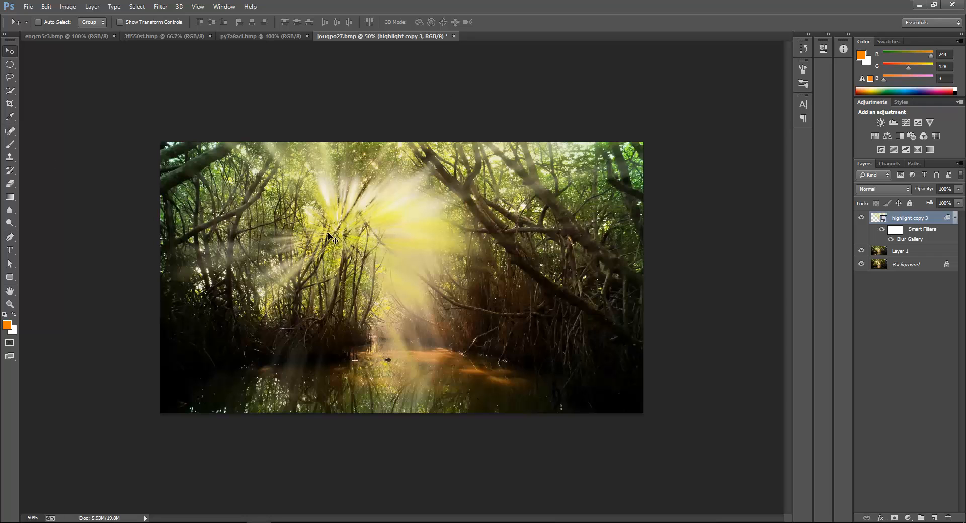
left_click_drag(333, 236, 332, 242)
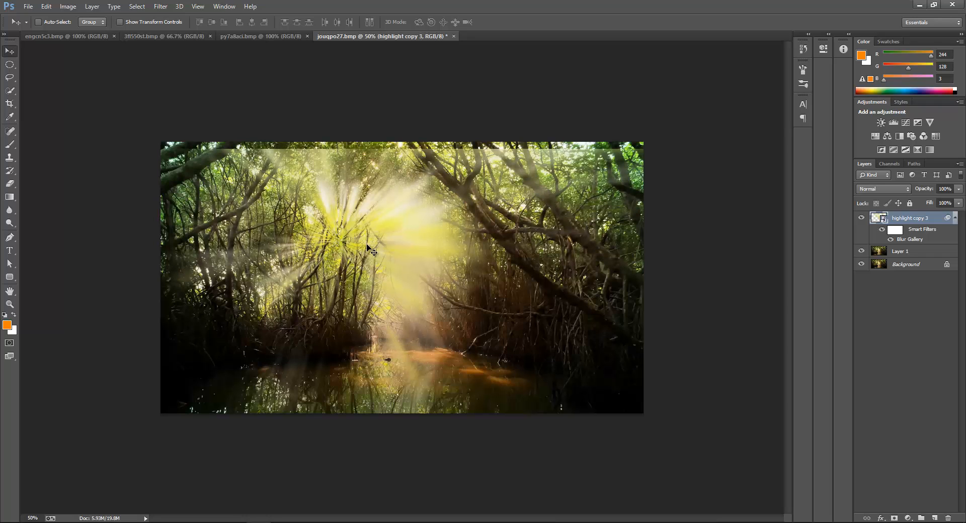
key("ctrl+z")
left_click(331, 522)
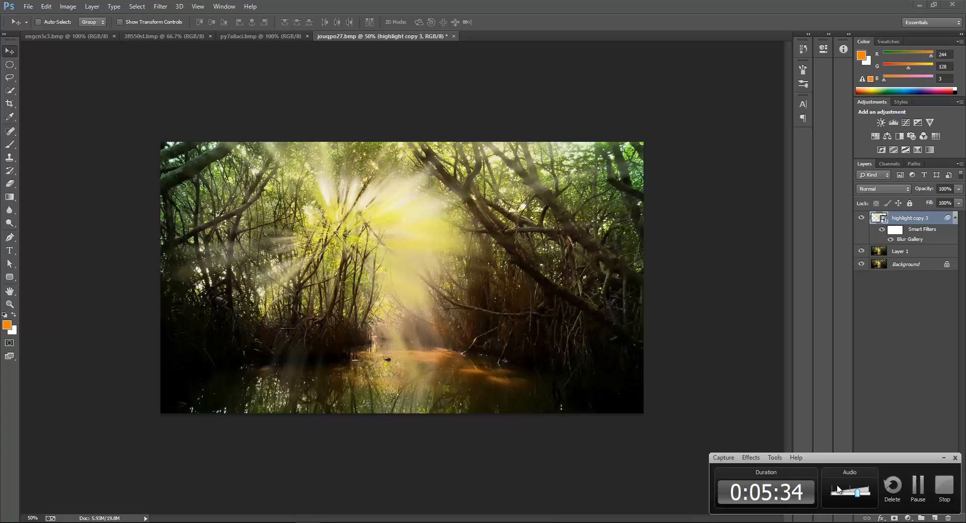
left_click(925, 491)
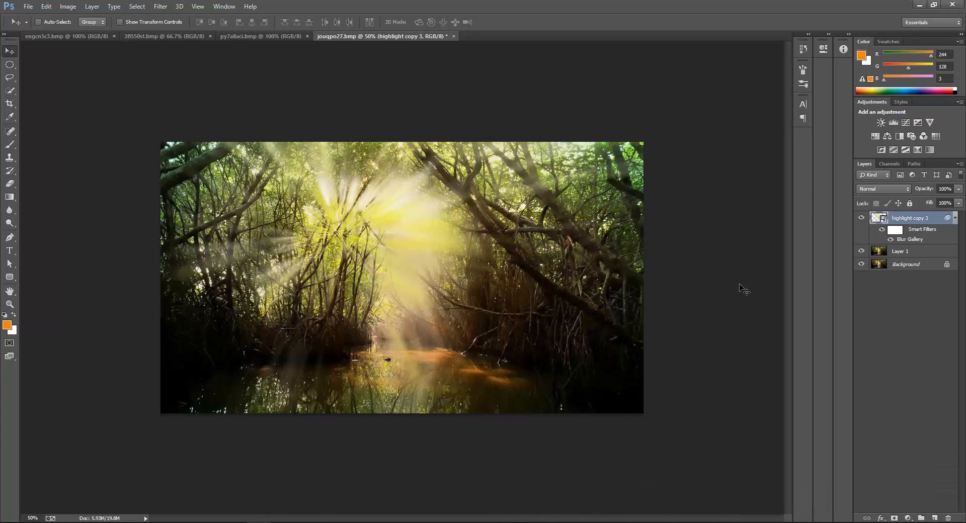
Try the Screen blend mode on the highlight copy 3 layer and return it to Normal
left_click(890, 191)
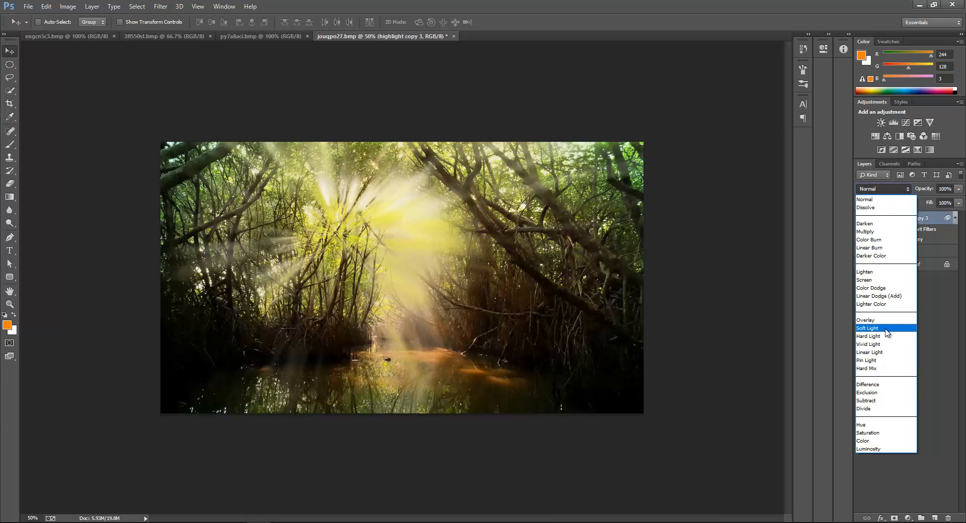
left_click(874, 279)
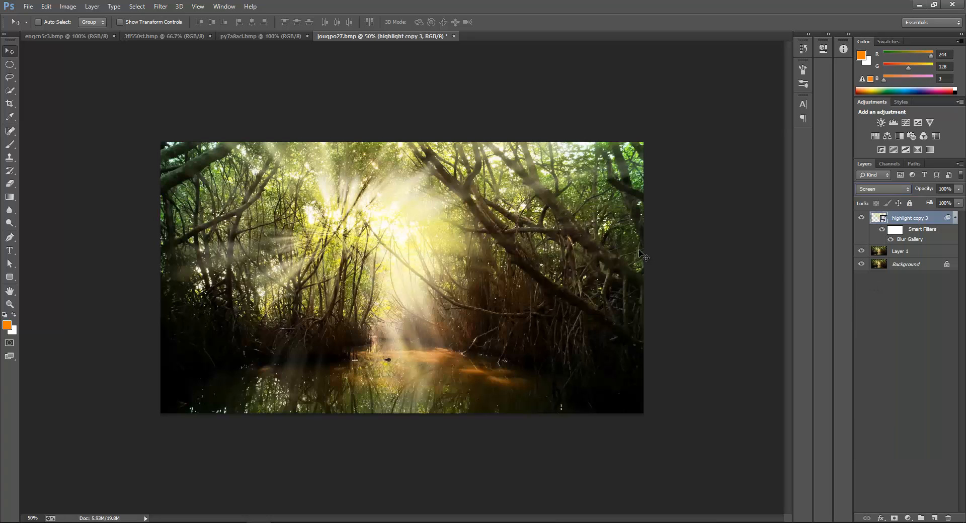
left_click(870, 191)
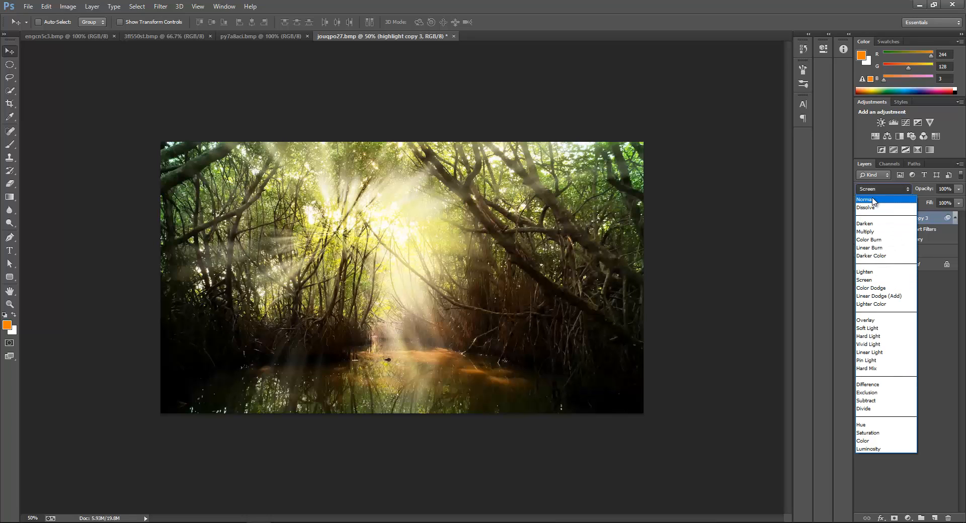
left_click(873, 201)
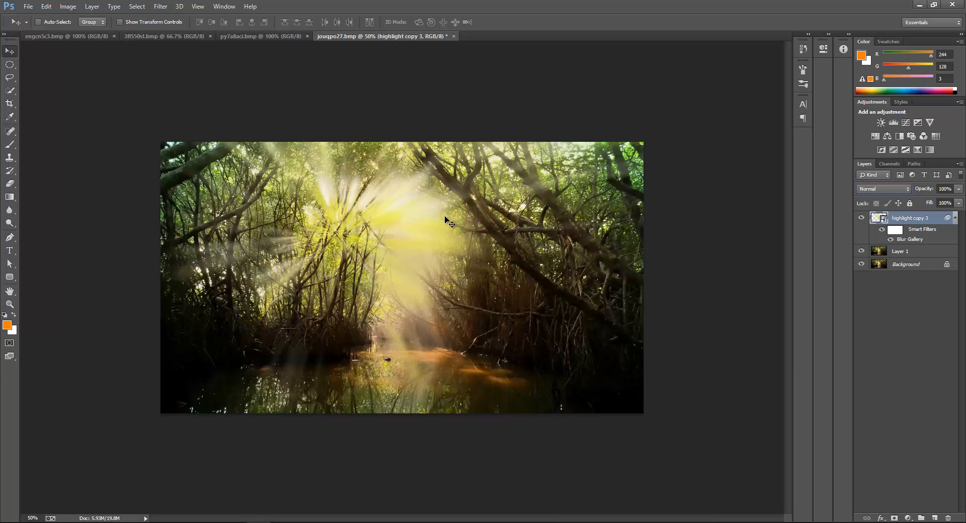
Set the highlight copy 3 layer's blend mode to Screen and nudge the rays slightly down
left_click(884, 189)
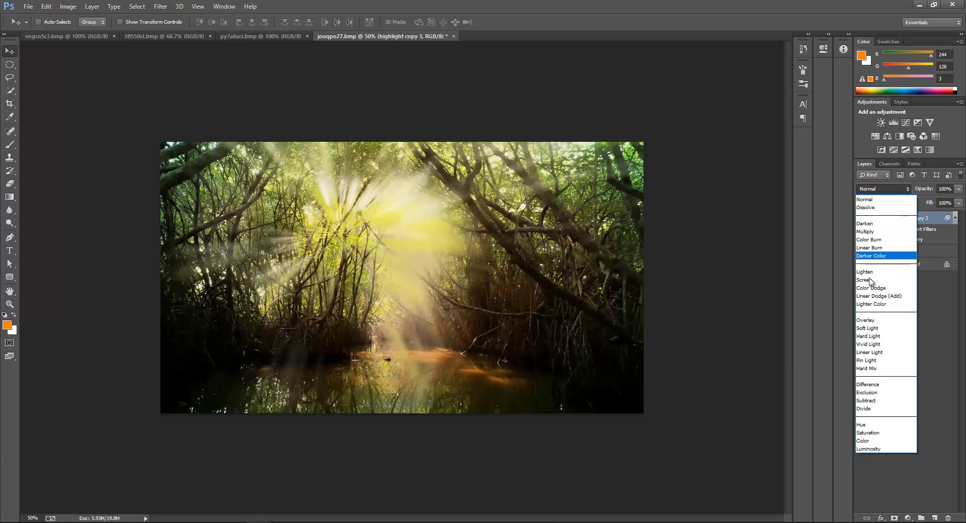
left_click(864, 280)
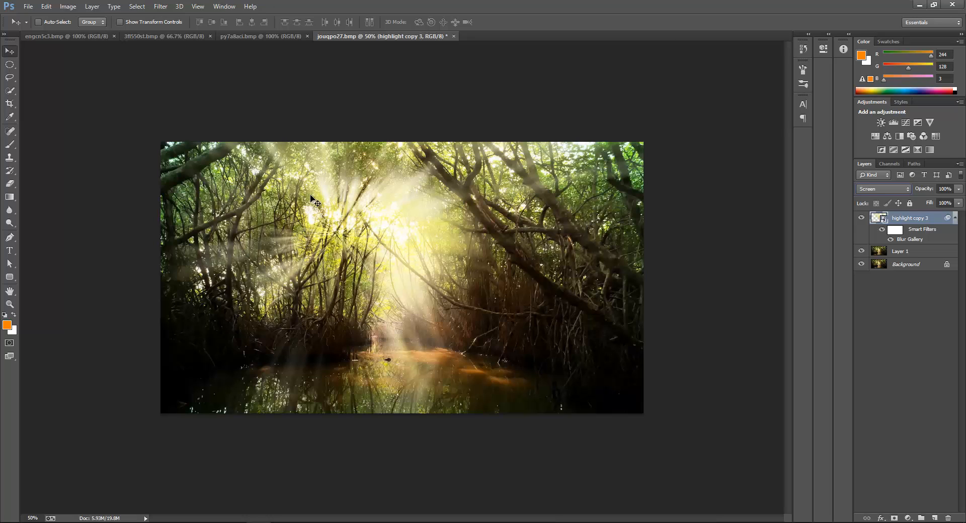
left_click_drag(339, 230, 340, 233)
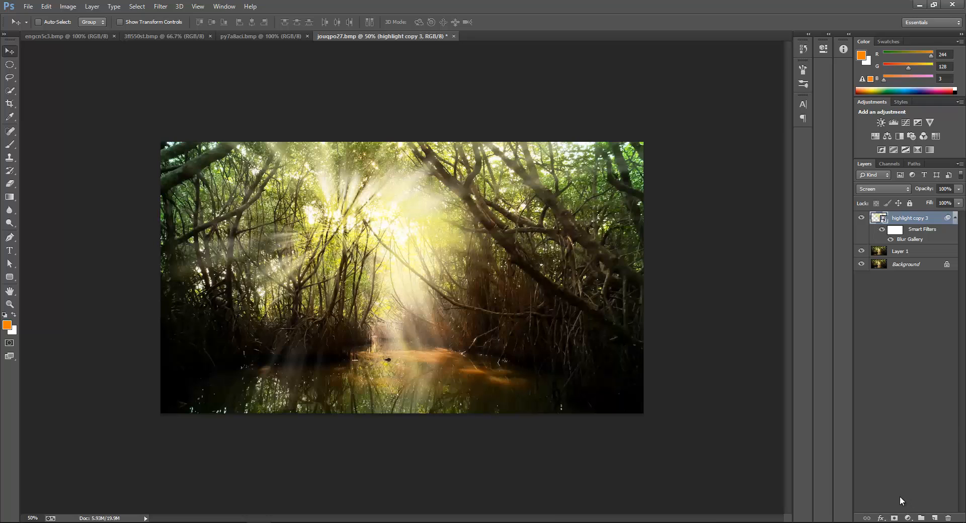
Add a bright orange (#fe9728) Solid Color fill layer above highlight copy 3 and clip it to that layer
left_click(909, 519)
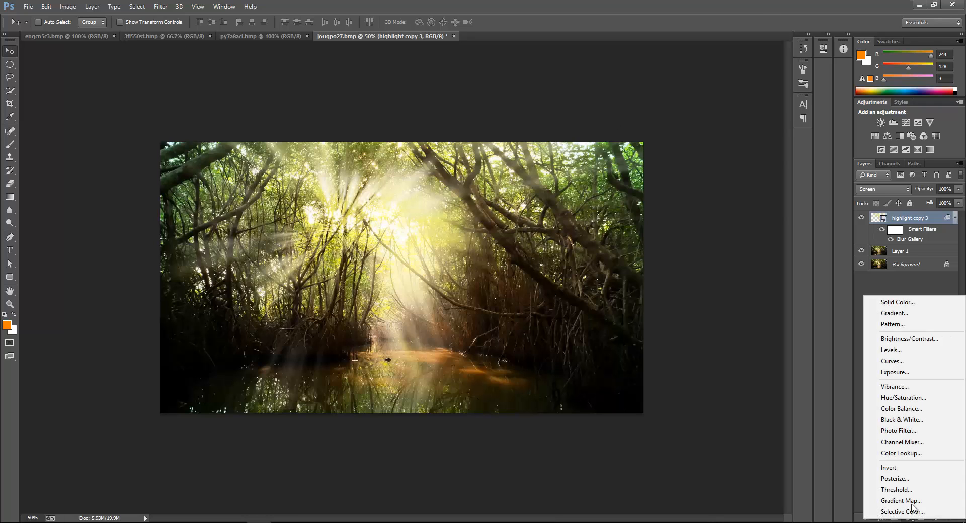
left_click(910, 302)
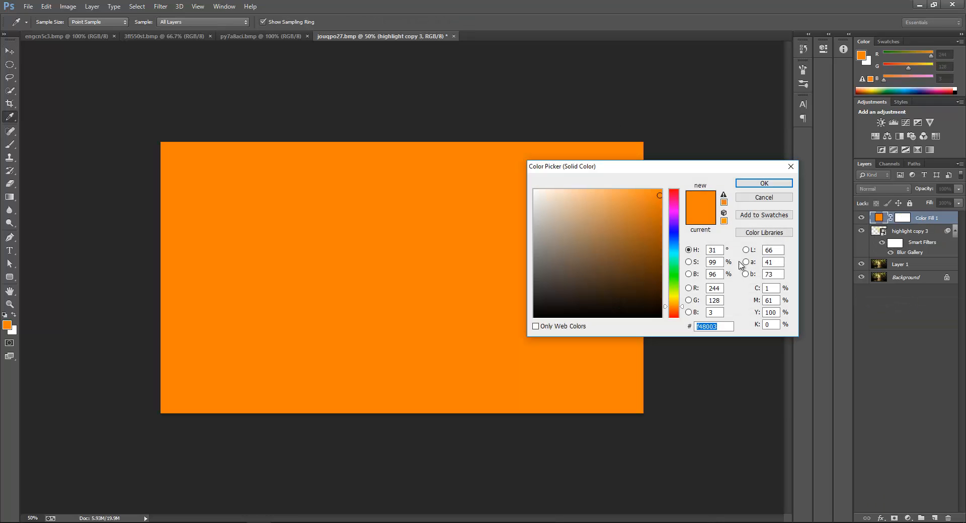
type("fca547")
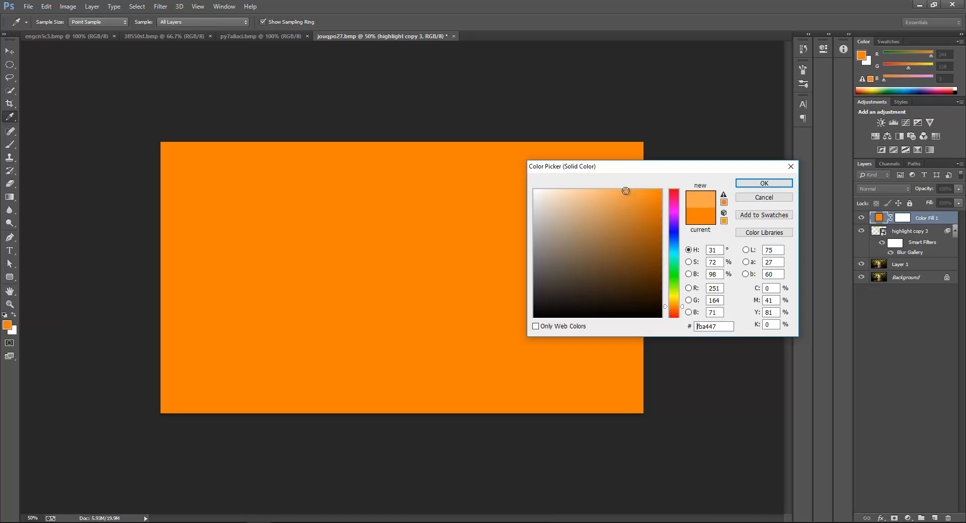
mouse_move(625, 195)
left_mouse_down()
mouse_move(618, 190)
mouse_move(641, 190)
left_mouse_up()
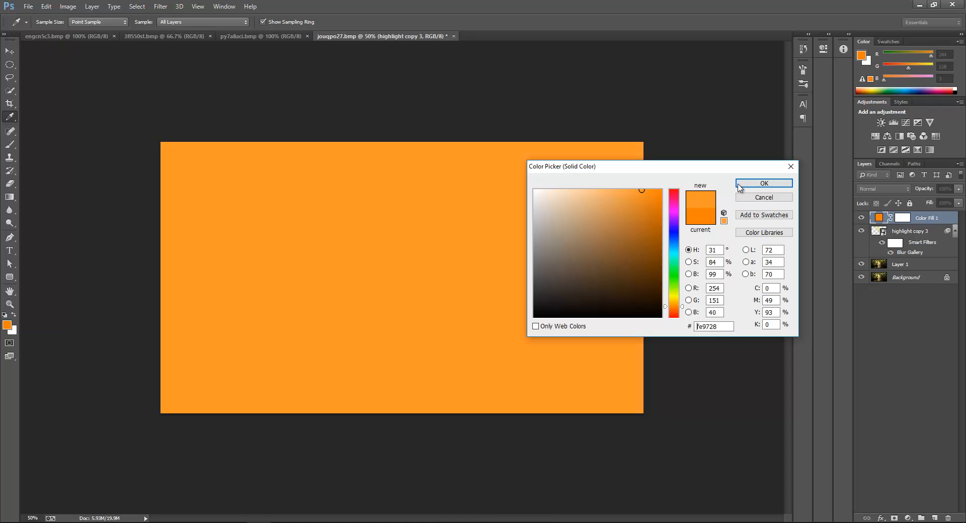
left_click(745, 188)
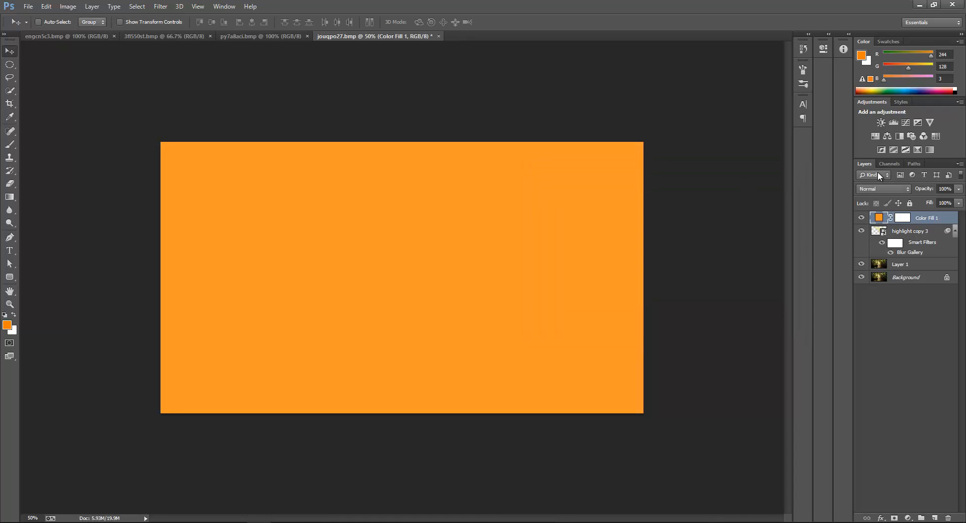
left_click(909, 225, "alt")
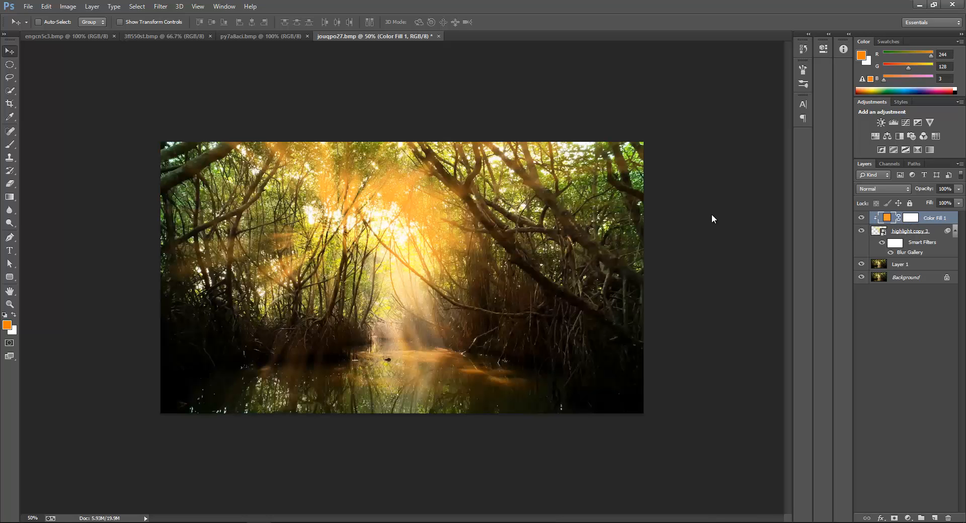
Try different hues and shades for the clipped color fill and settle on golden orange #e39924
double_click(887, 218)
left_click_drag(590, 190, 655, 199)
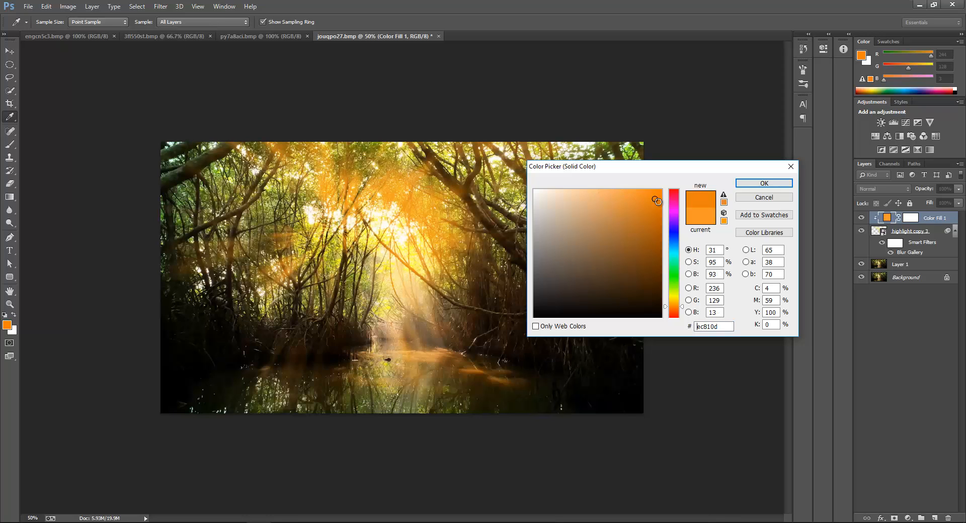
left_click(684, 311)
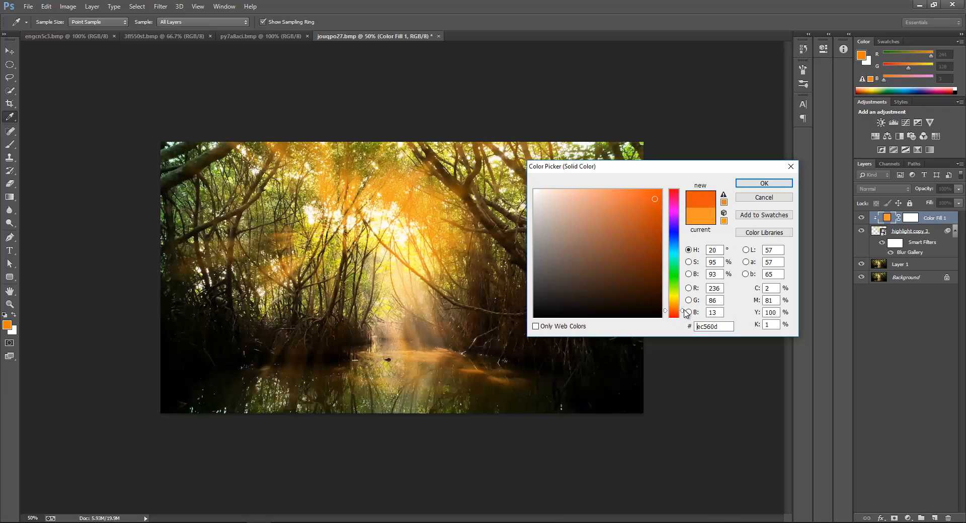
left_click_drag(684, 310, 684, 302)
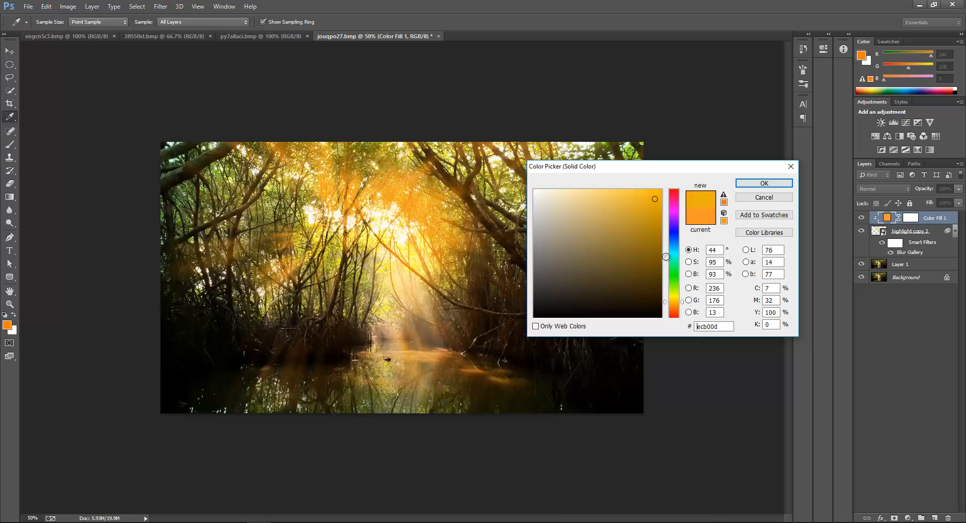
left_click_drag(648, 200, 656, 202)
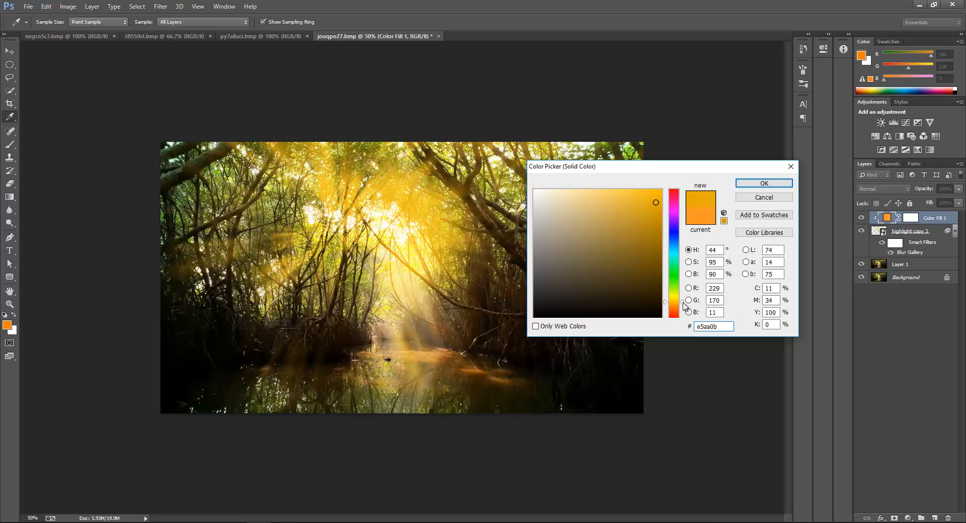
left_click(685, 307)
left_click(641, 196)
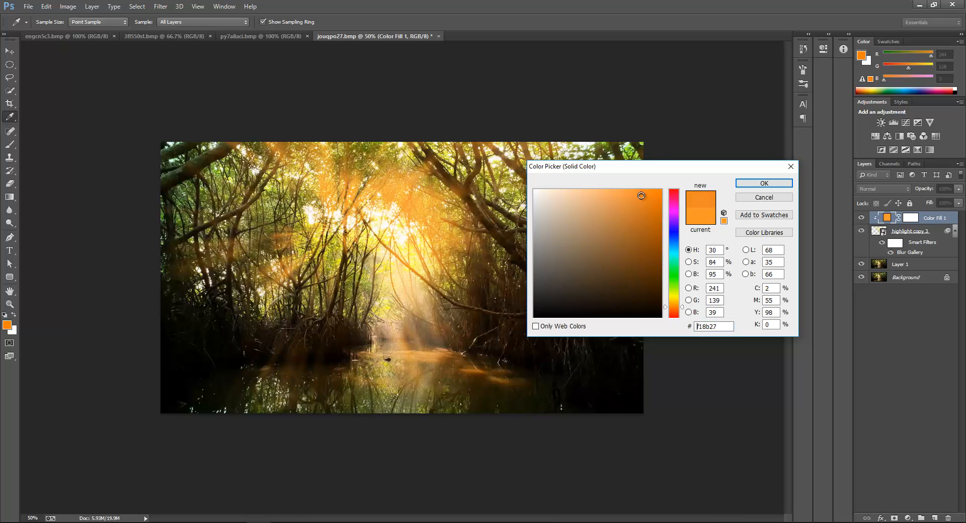
left_click(613, 193)
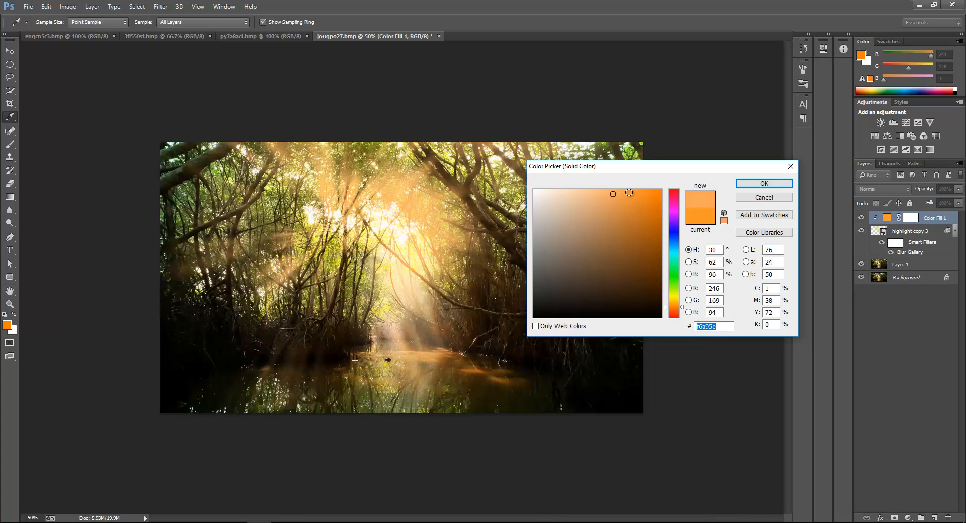
left_click(629, 193)
left_click(680, 305)
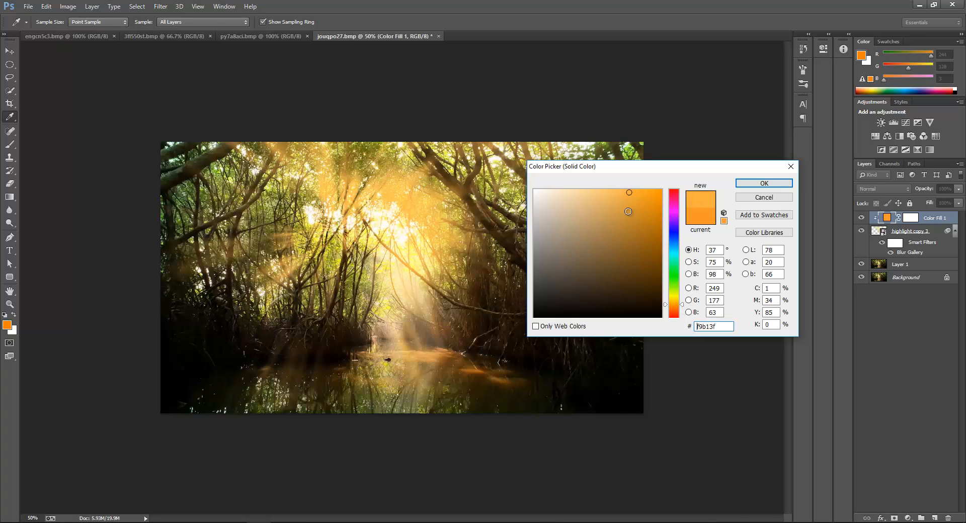
left_click(613, 194)
left_click(635, 195)
left_click(640, 204)
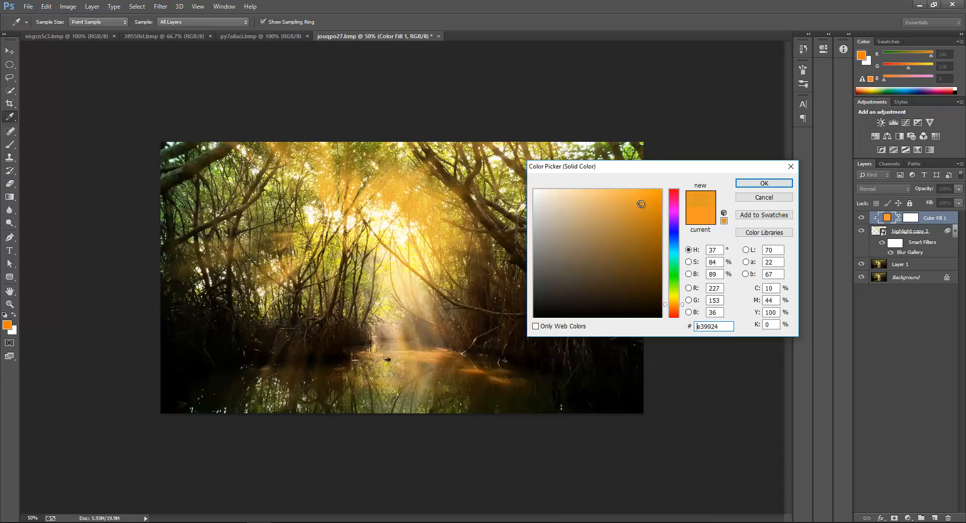
left_click(773, 187)
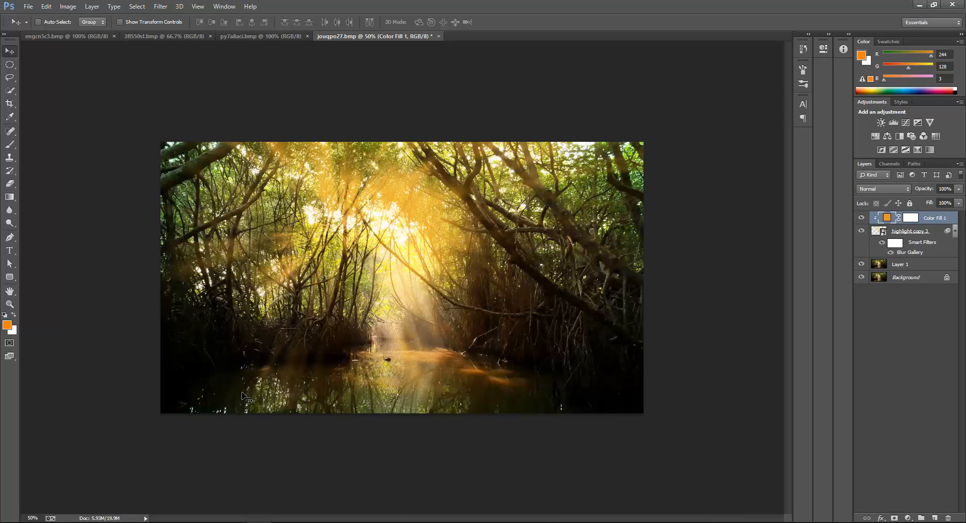
Create a new layer above the color fill and name it lightspot
left_click(935, 518)
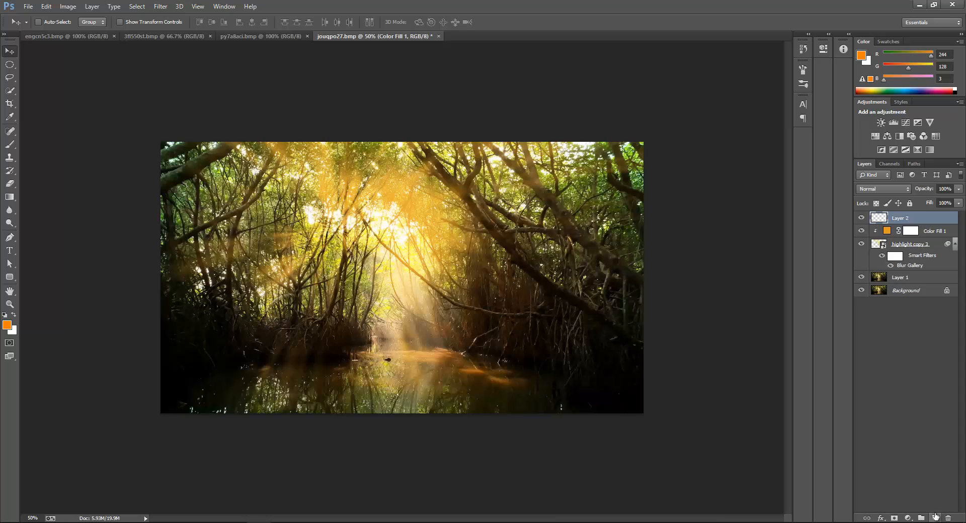
double_click(901, 218)
type("spo")
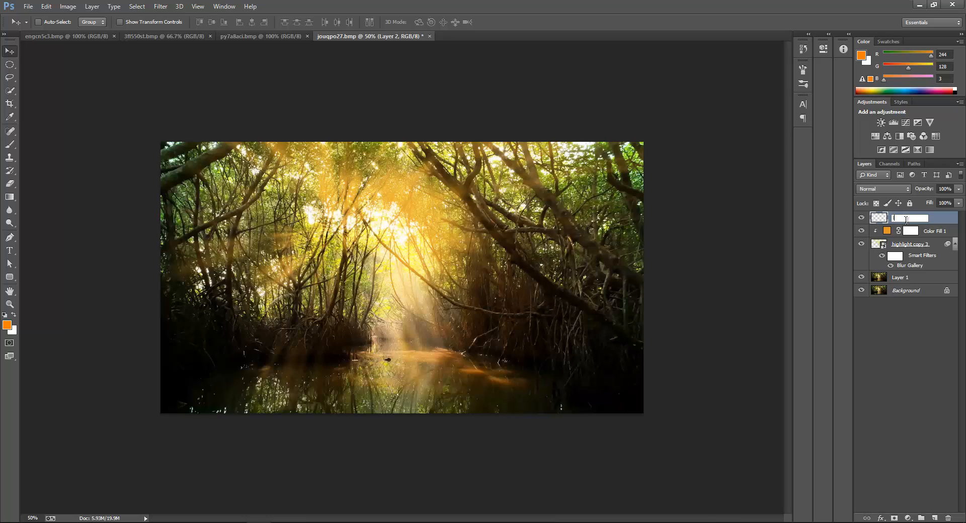
type("ot")
key("Return")
Paint a soft orange spot on the water left of center with the Brush at 300 px
key("b")
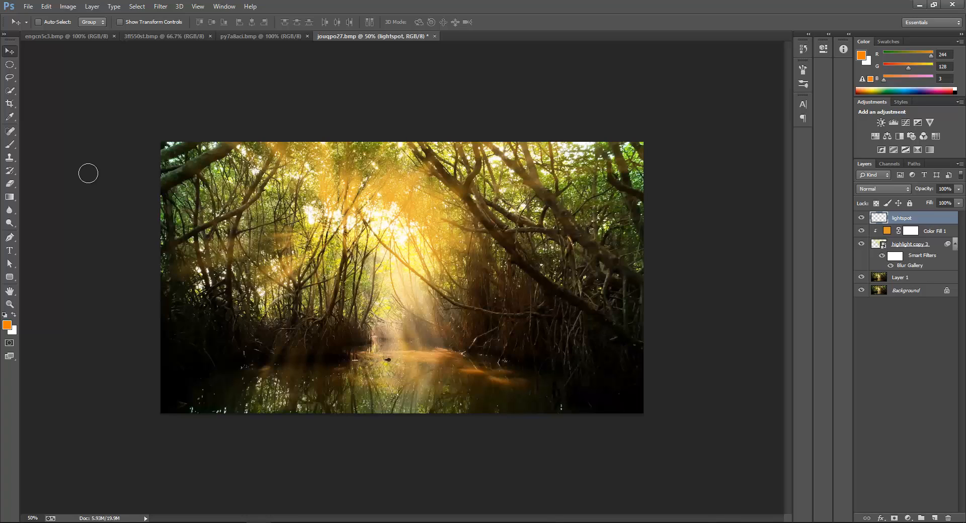
key("bracketright")
key("bracketright")
key("bracketright")
key("bracketright")
key("bracketright")
key("bracketright")
key("bracketright")
key("bracketright")
key("bracketright")
key("bracketright")
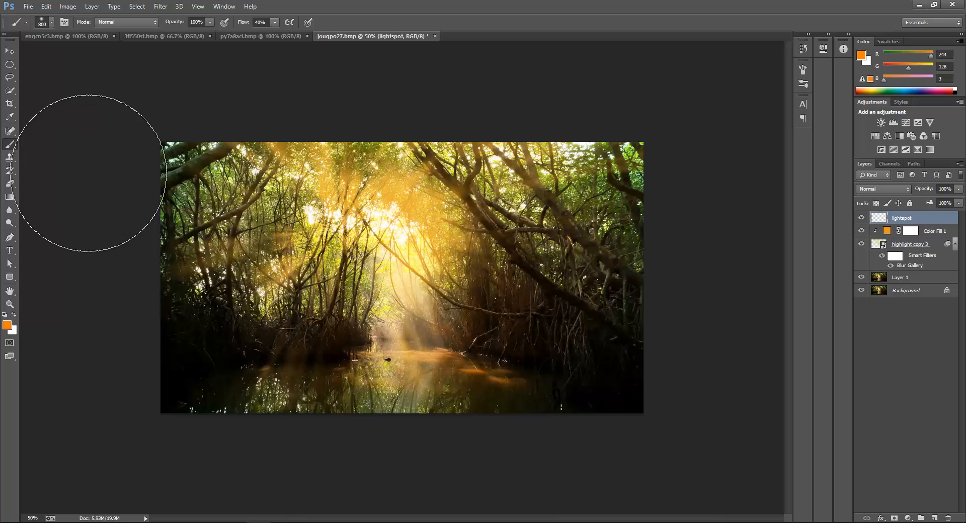
key("bracketright")
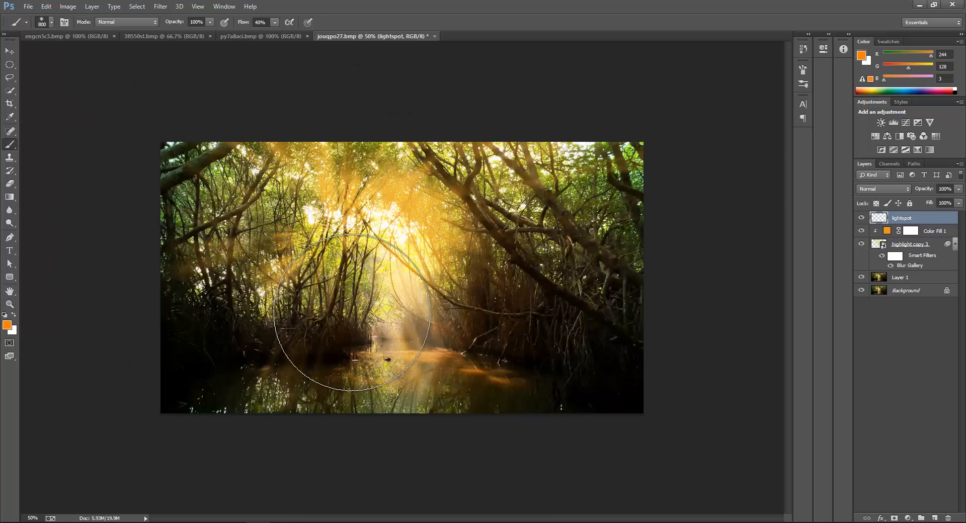
key("bracketleft")
key("bracketleft")
key("bracketleft")
key("bracketleft")
key("bracketleft")
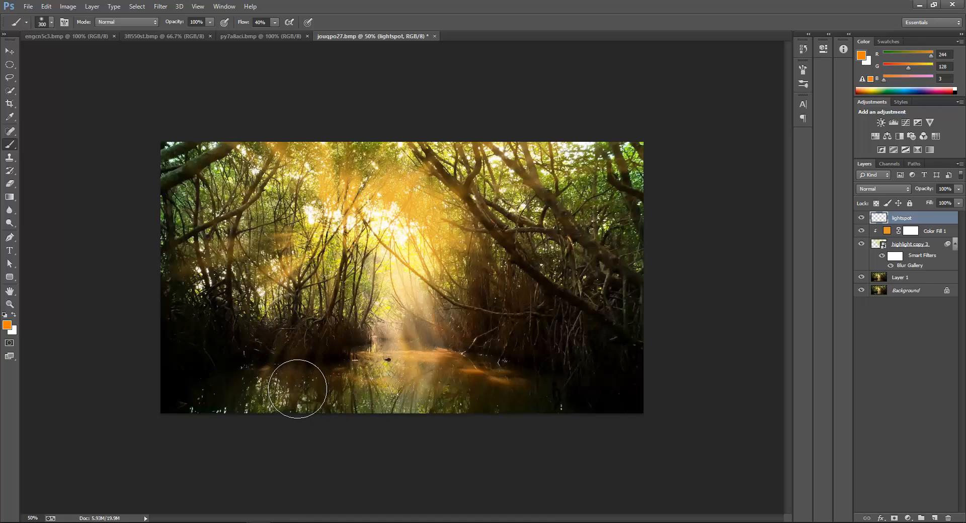
left_click_drag(297, 389, 300, 391)
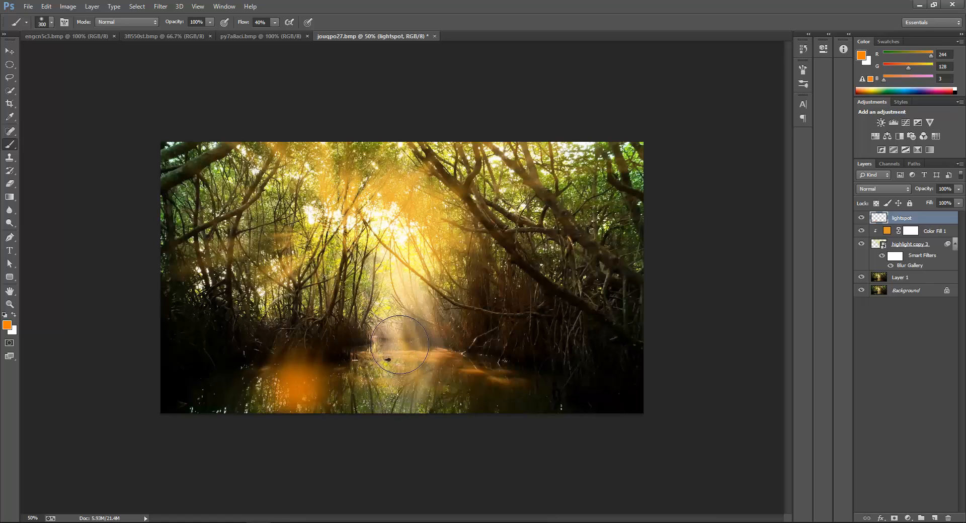
Paint 250 px orange spots on the center water, the water to the right, and the roots on the right bank
key("[")
left_click(413, 369)
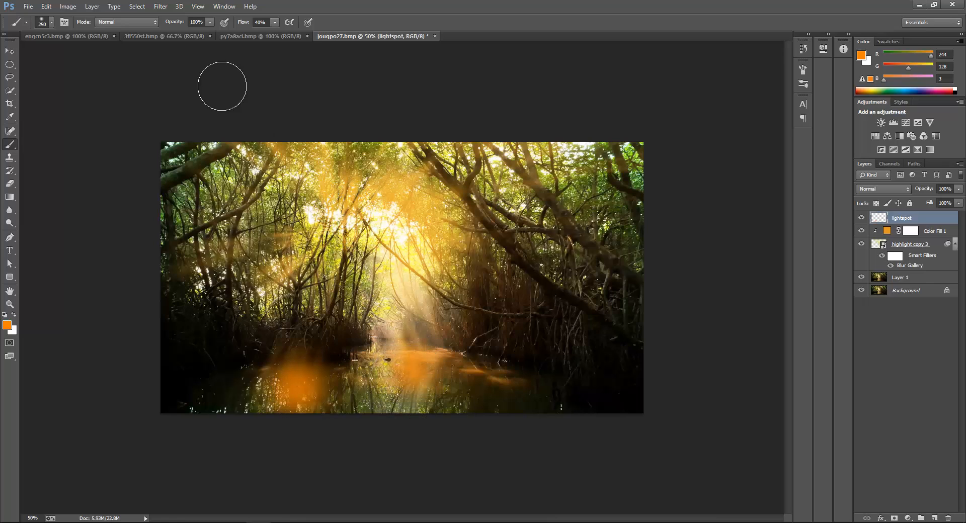
left_click(269, 23)
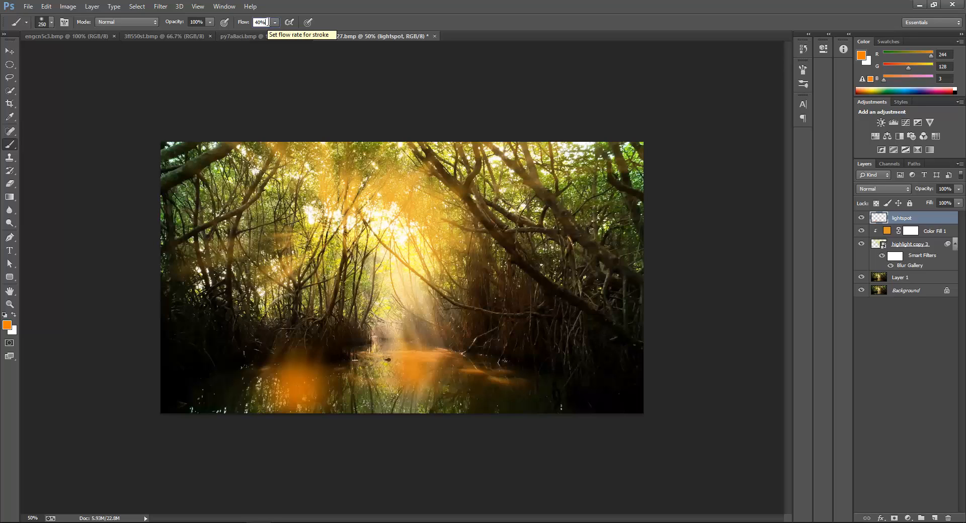
double_click(268, 22)
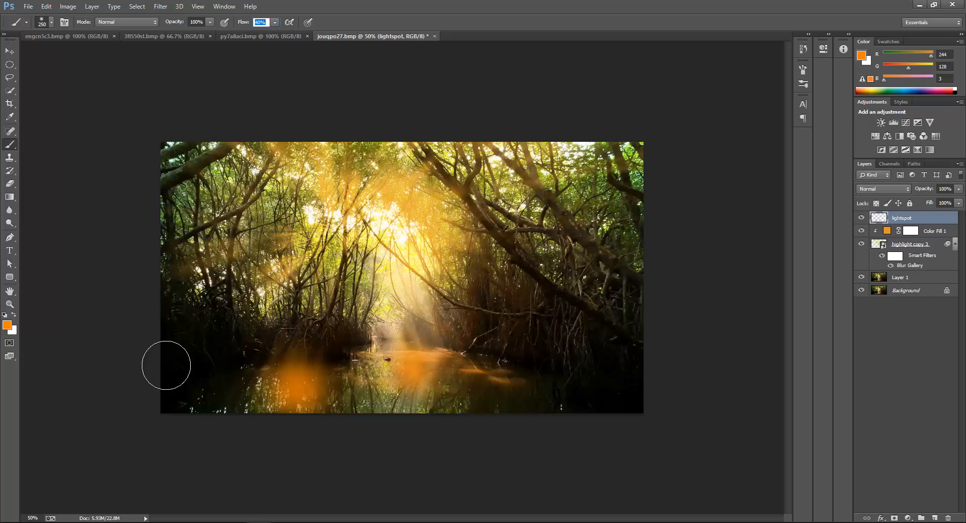
left_click_drag(515, 390, 518, 386)
left_click(503, 302)
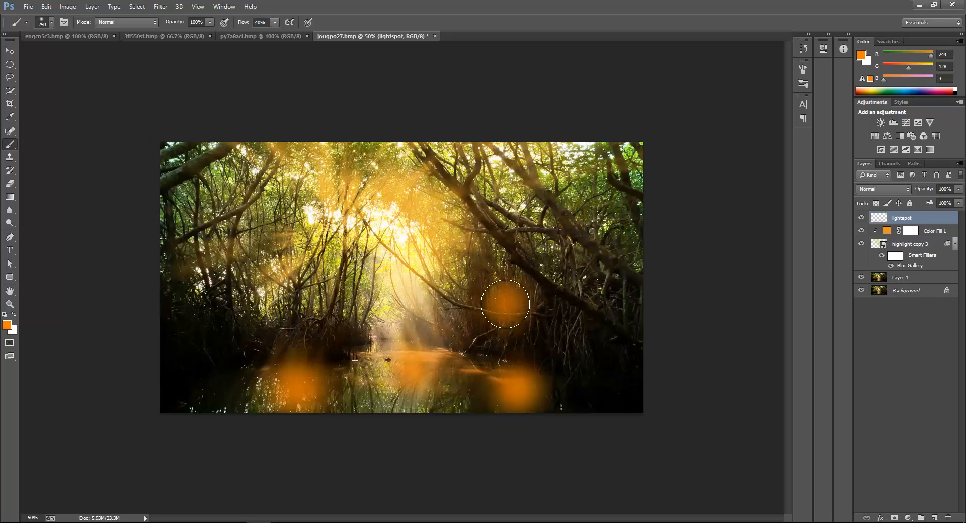
Paint three 200 px orange spots among the trees, two on the left side and one at the upper right
key("bracketleft")
left_click(272, 295)
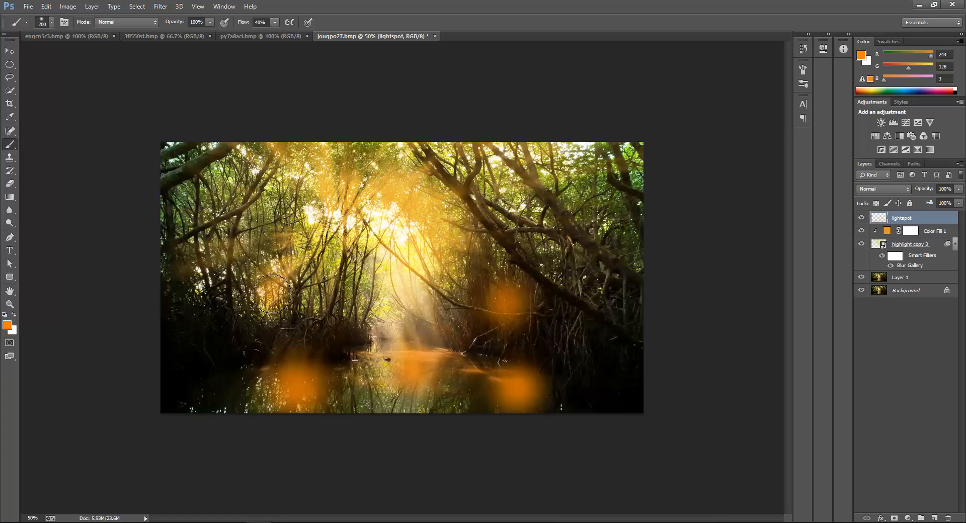
left_click(220, 250)
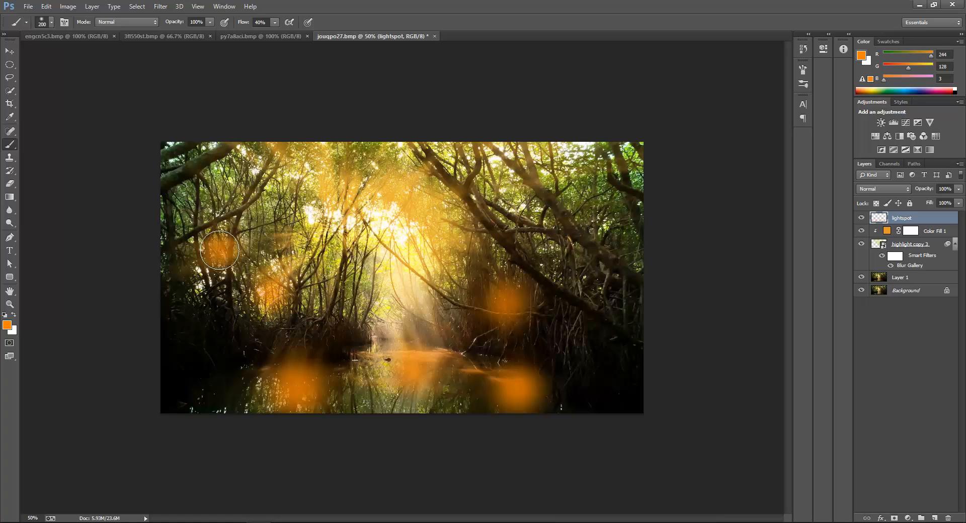
left_click(553, 220)
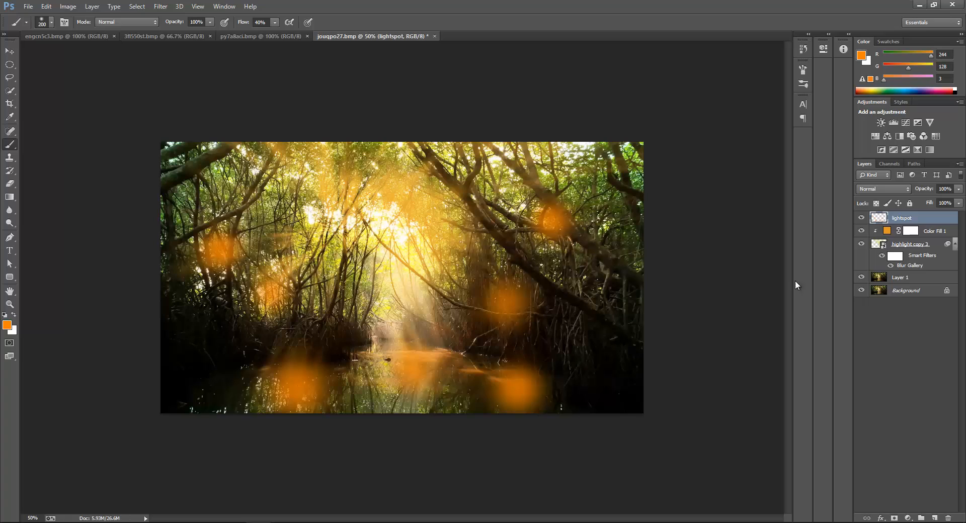
Set the lightspot layer's blend mode to Color Dodge and open its Layer Style blending options
left_click(873, 193)
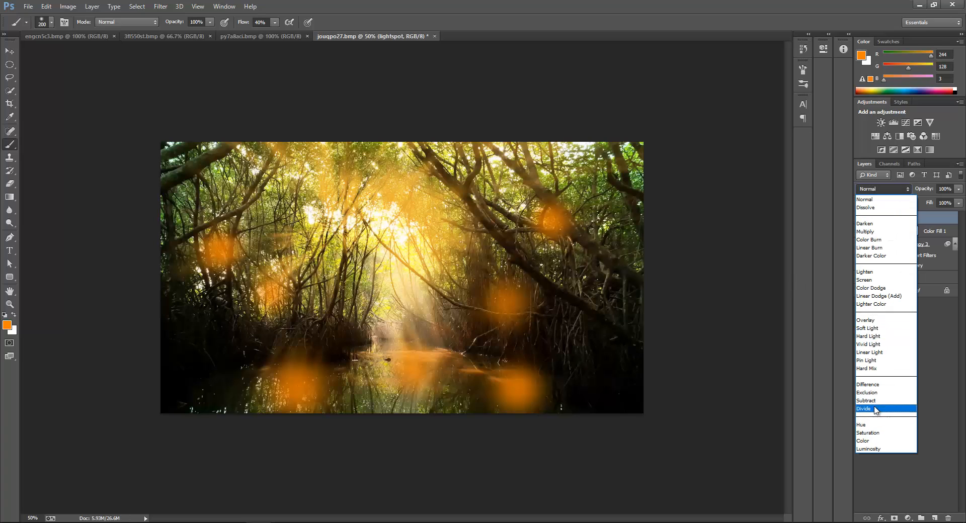
key("Escape")
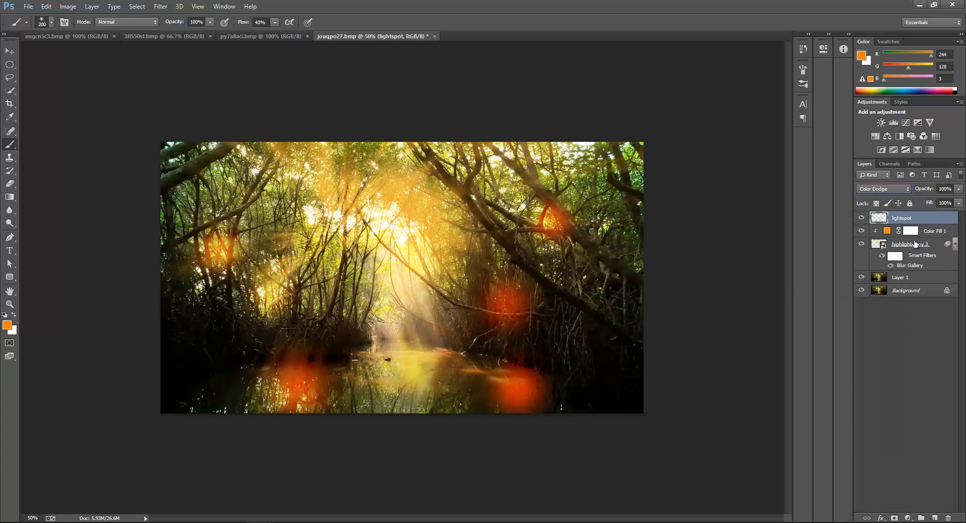
double_click(951, 223)
left_click_drag(687, 242, 653, 175)
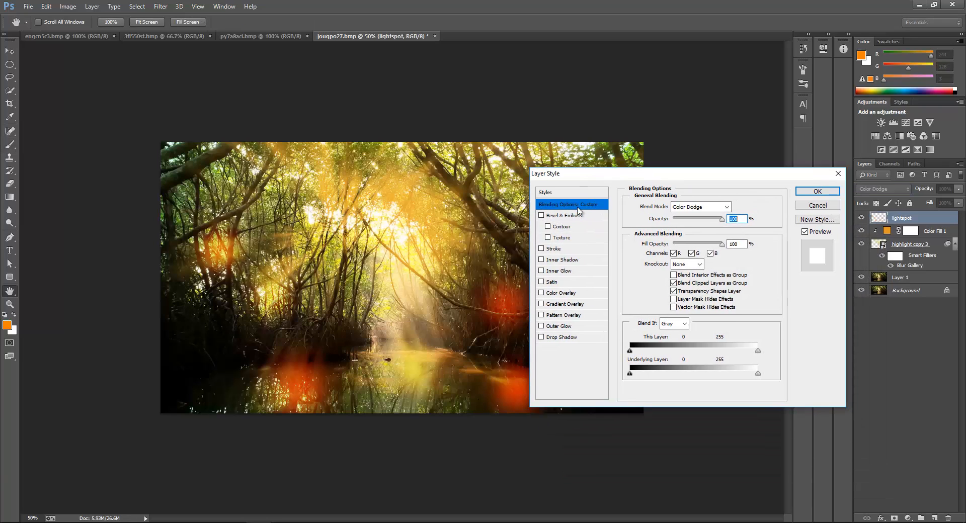
left_click_drag(562, 172, 544, 154)
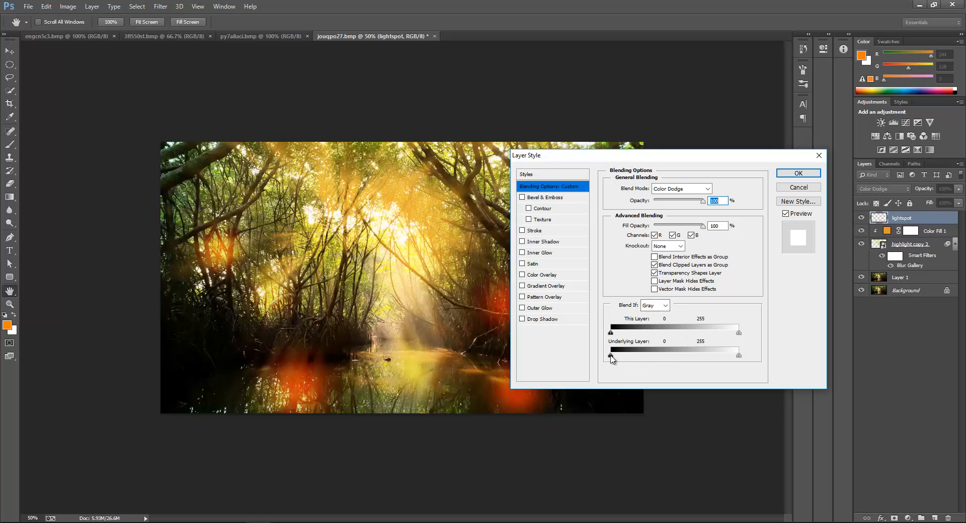
Blend the light spots into the scene by splitting the Blend If Underlying Layer dark slider to 0 / 136
left_click_drag(611, 356, 629, 361)
key("alt")
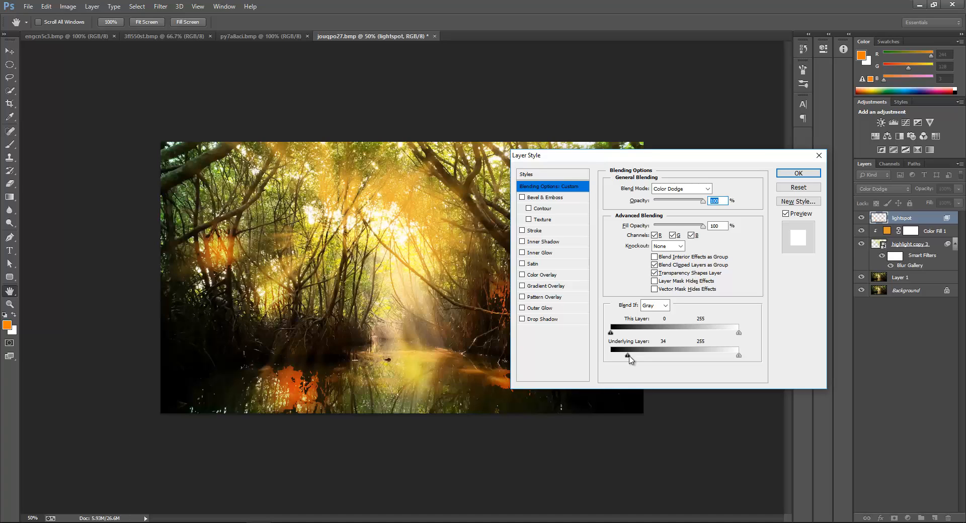
left_click_drag(629, 358, 660, 359)
left_click_drag(652, 162, 706, 116)
left_click_drag(711, 308, 734, 307)
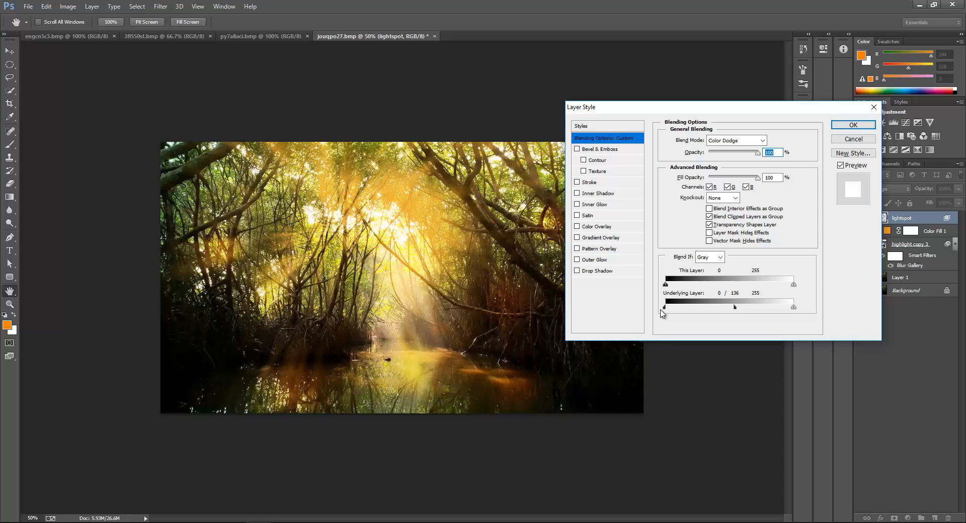
left_click_drag(735, 307, 746, 308)
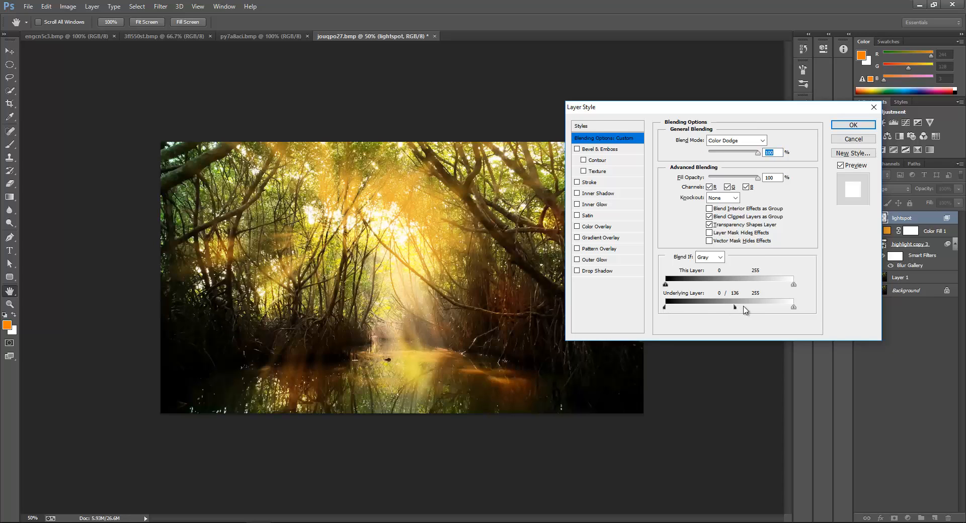
left_click(849, 125)
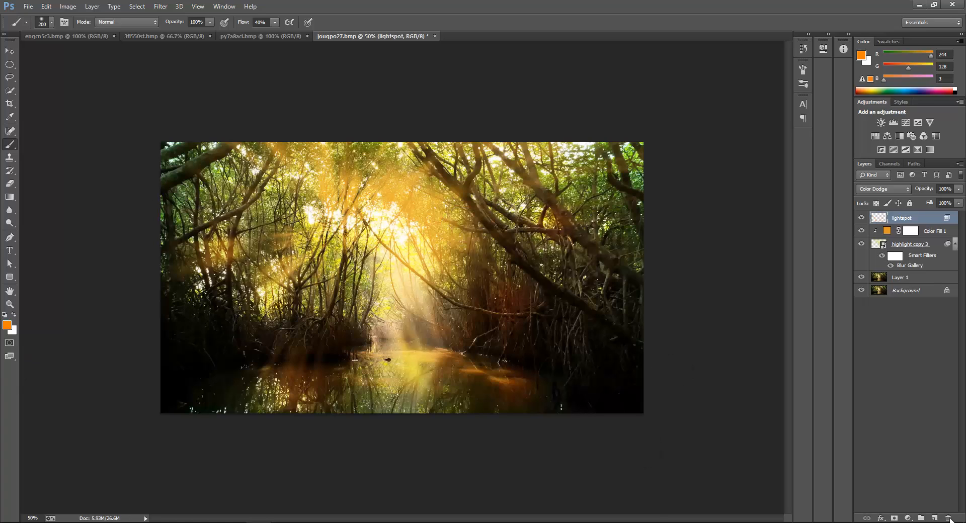
Add a Curves adjustment layer that raises input 96 to output 173, and invert its mask to black
left_click(908, 519)
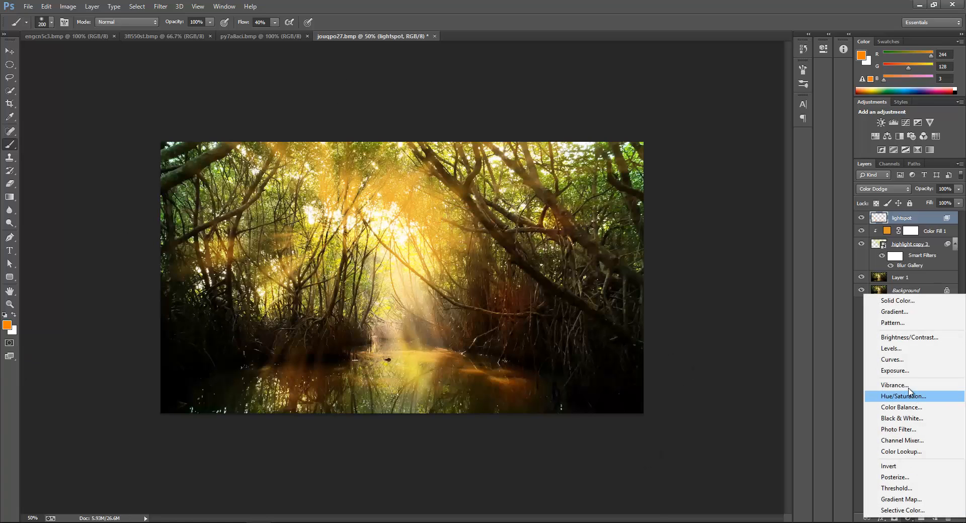
left_click(903, 362)
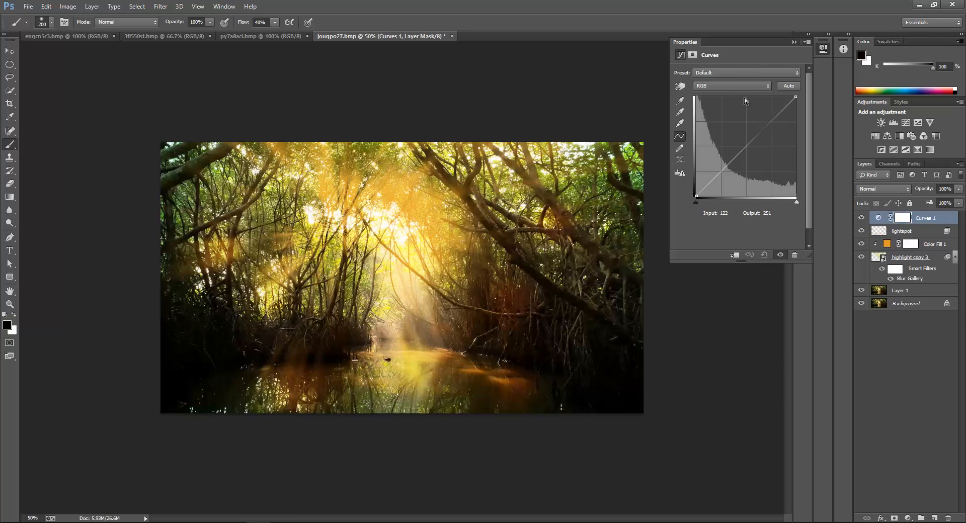
left_click_drag(750, 142, 735, 129)
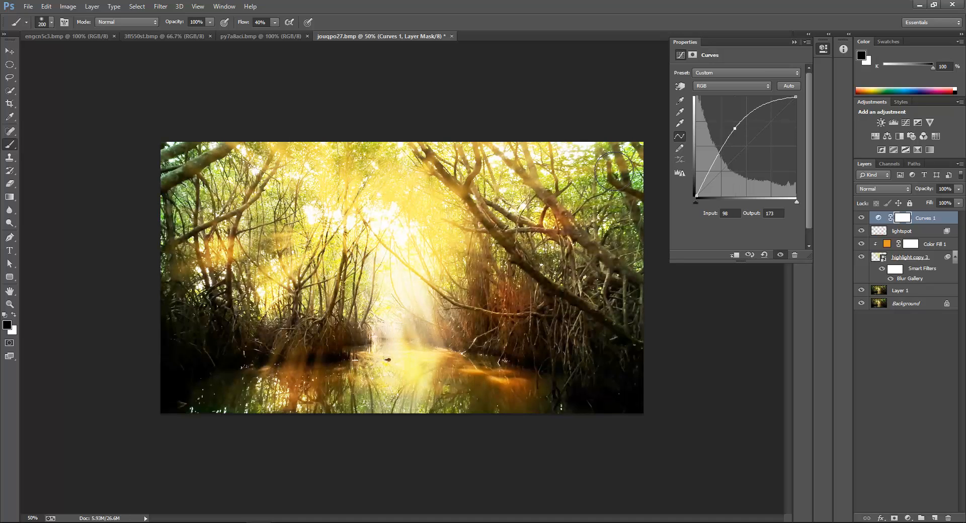
left_click(795, 42)
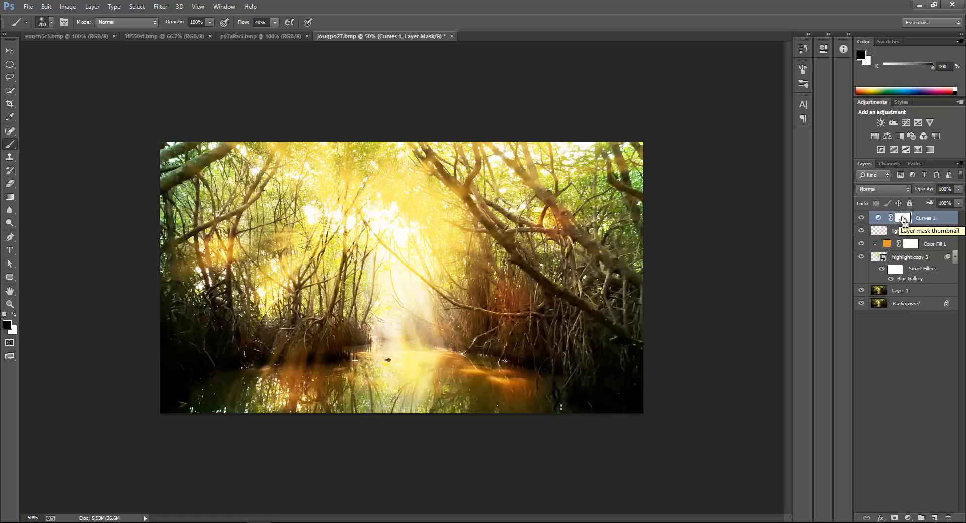
key("ctrl+i")
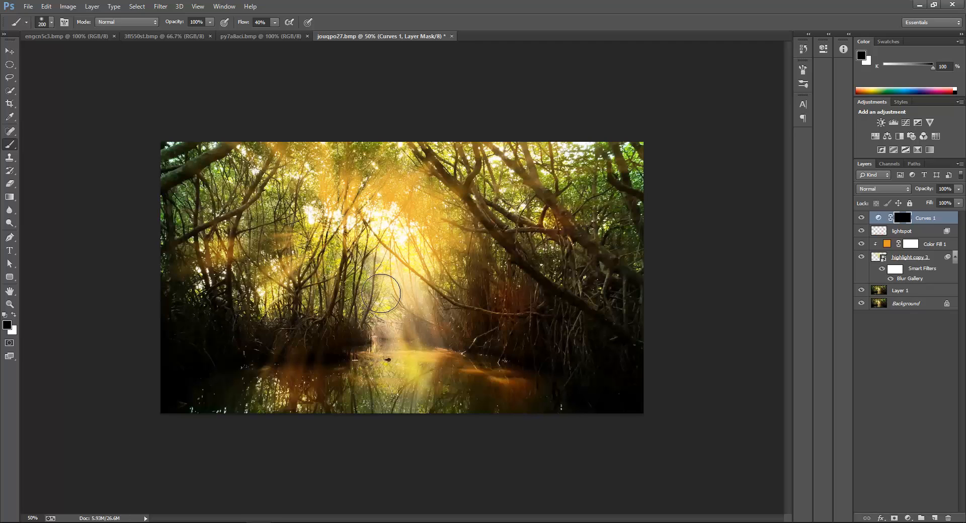
Paint white on the Curves mask with a 400 px brush over the trees left of center and beside the central light
key("bracketright")
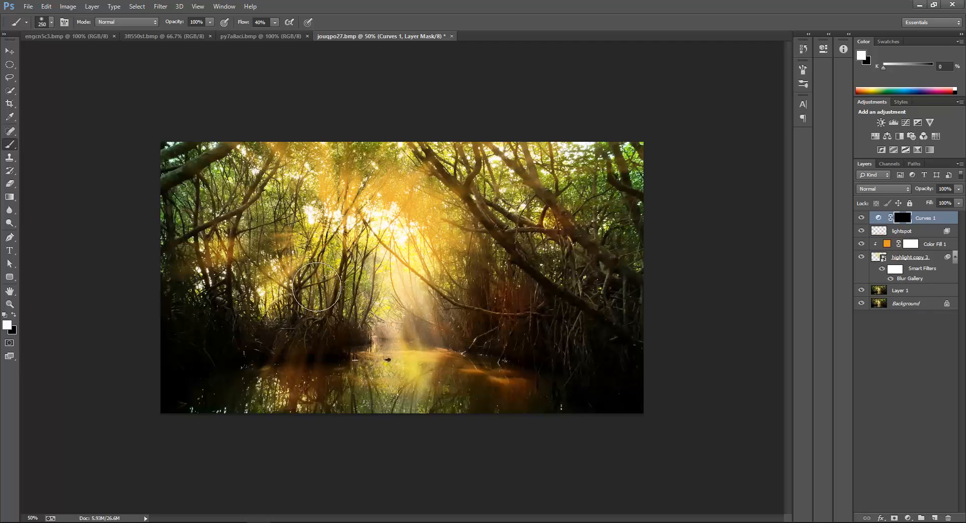
key("bracketright")
key("bracketright")
key("bracketright")
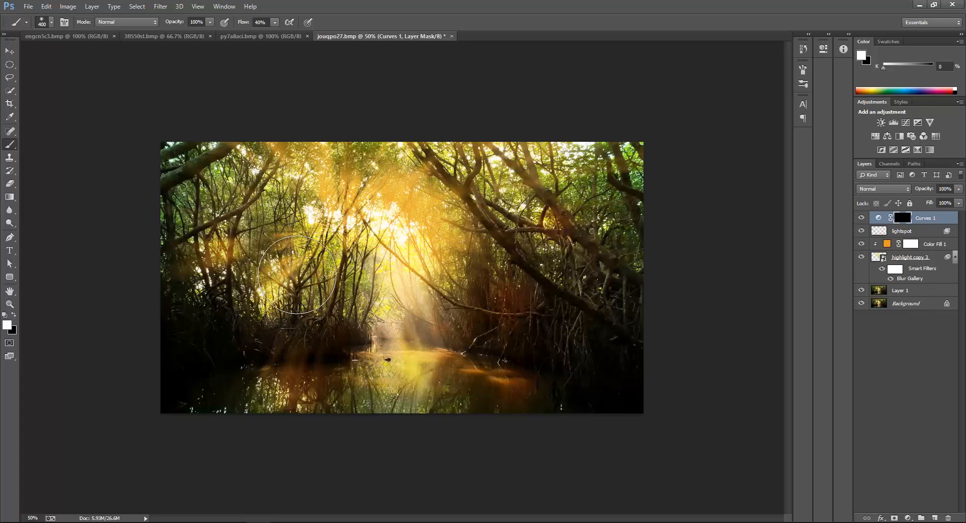
left_click(296, 274)
left_click(376, 305)
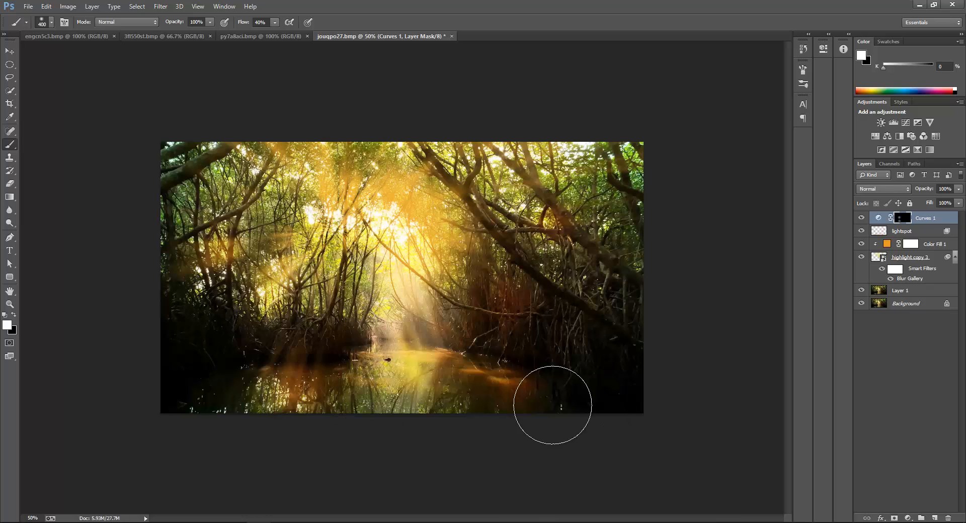
Reveal the Curves brightening over the right-hand roots and branches, the lower right corner, and the left bank with white brush dabs
left_click(525, 317)
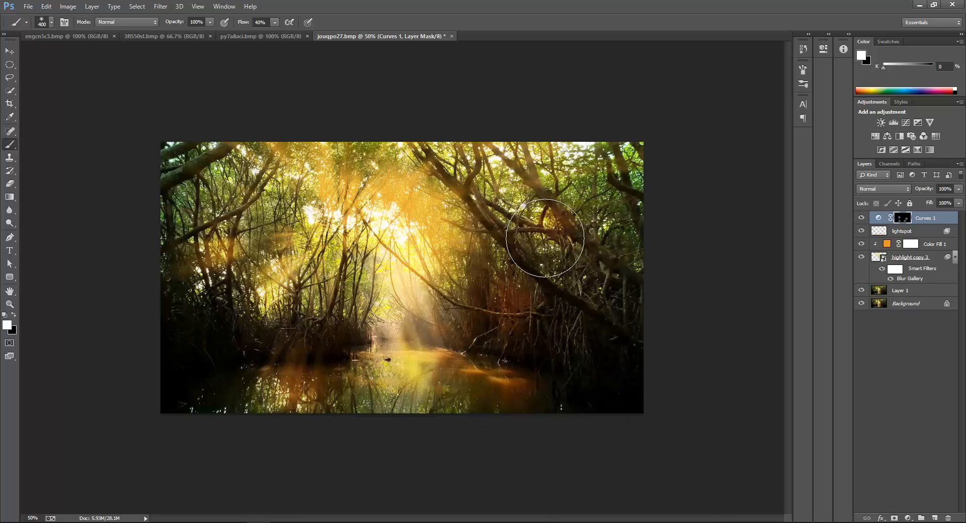
left_click(545, 236)
left_click(546, 206)
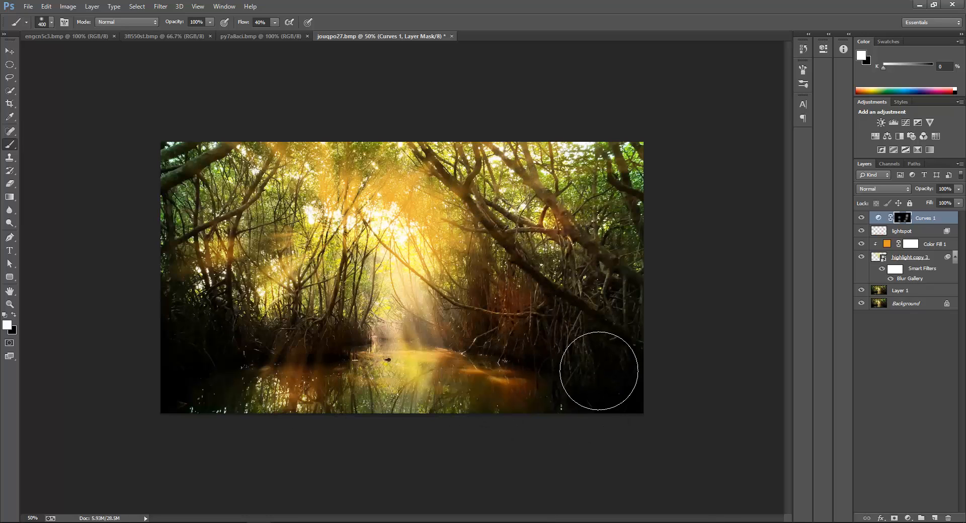
left_click(604, 396)
left_click(220, 357)
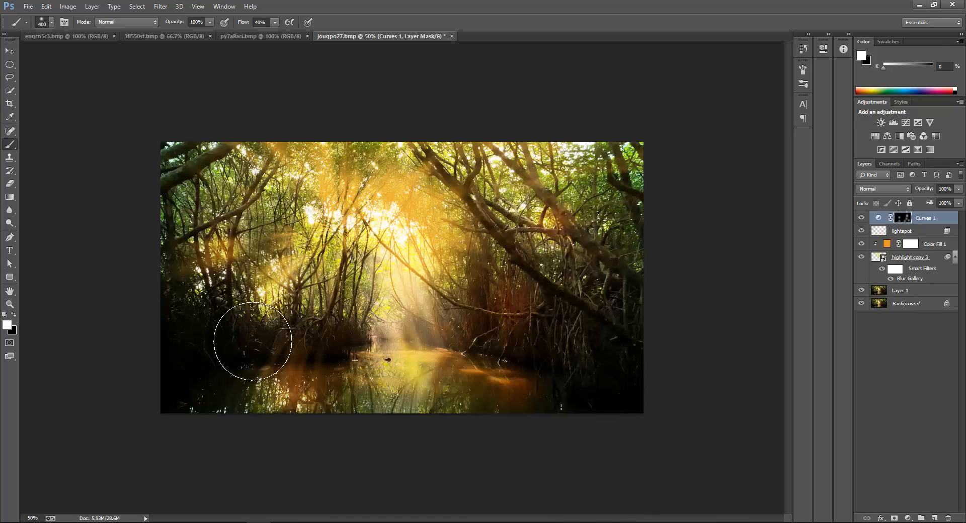
left_click(253, 342)
left_click(330, 338)
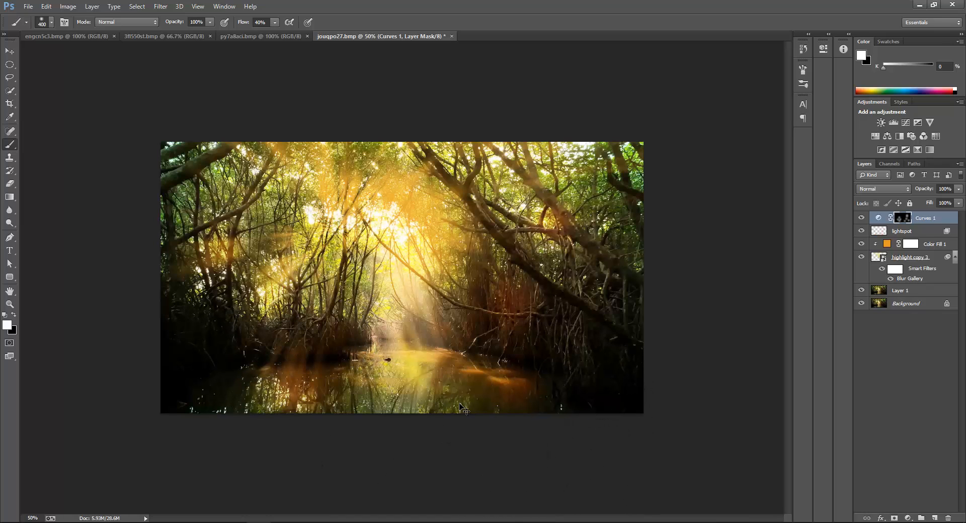
Compare the whole image with and without the Curves adjustment layer
scroll(462, 408, "down", 3)
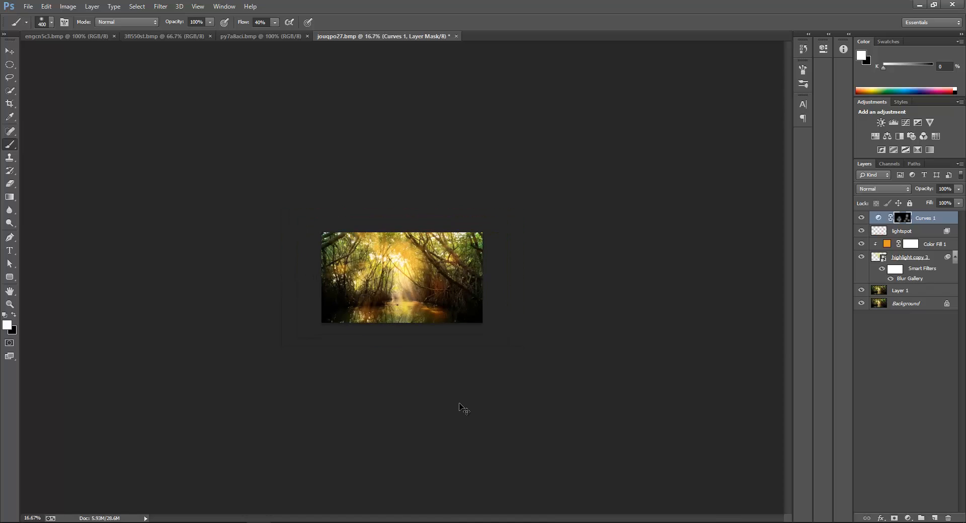
scroll(462, 407, "up", 1)
scroll(463, 408, "up", 1)
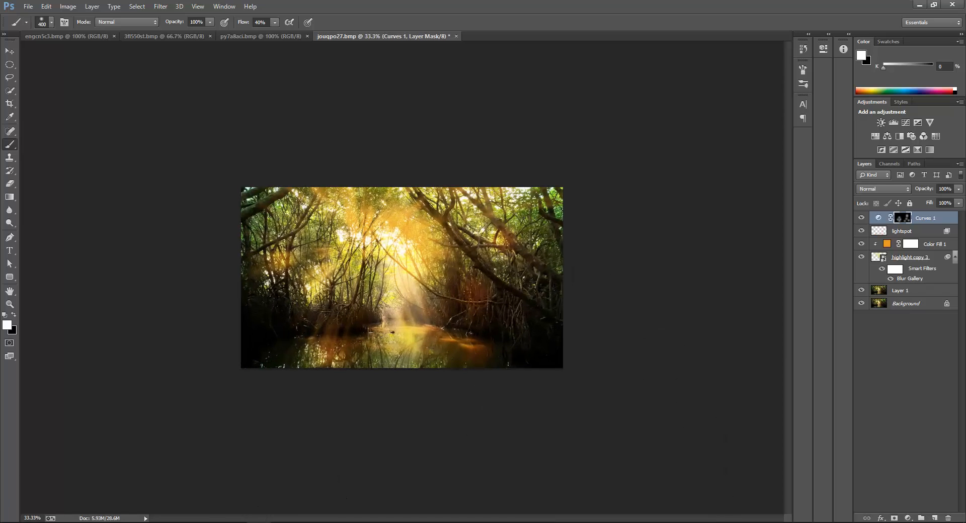
left_click(862, 217)
left_click(862, 218)
key("ctrl+plus")
key("ctrl+plus")
key("ctrl+minus")
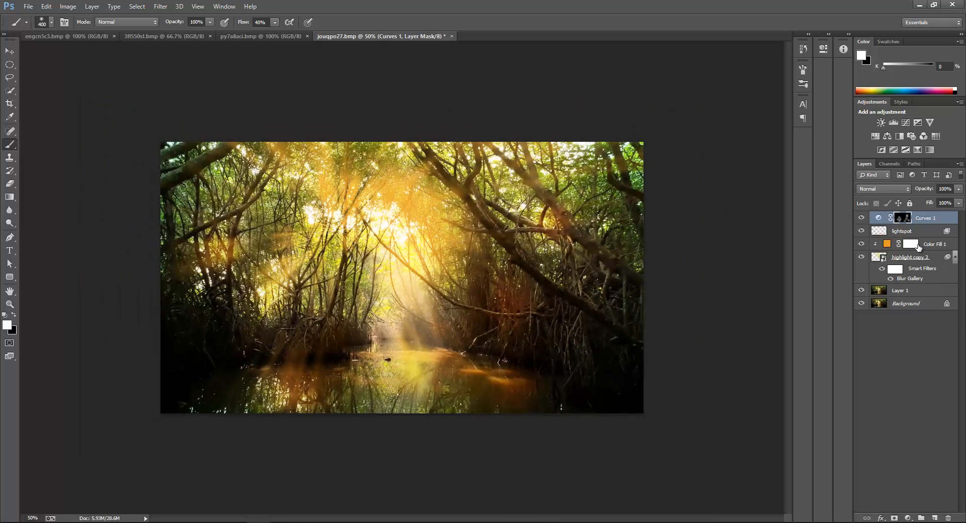
Select the lightspot layer and compare the image with and without its light spots
left_click(919, 247)
left_click(908, 231)
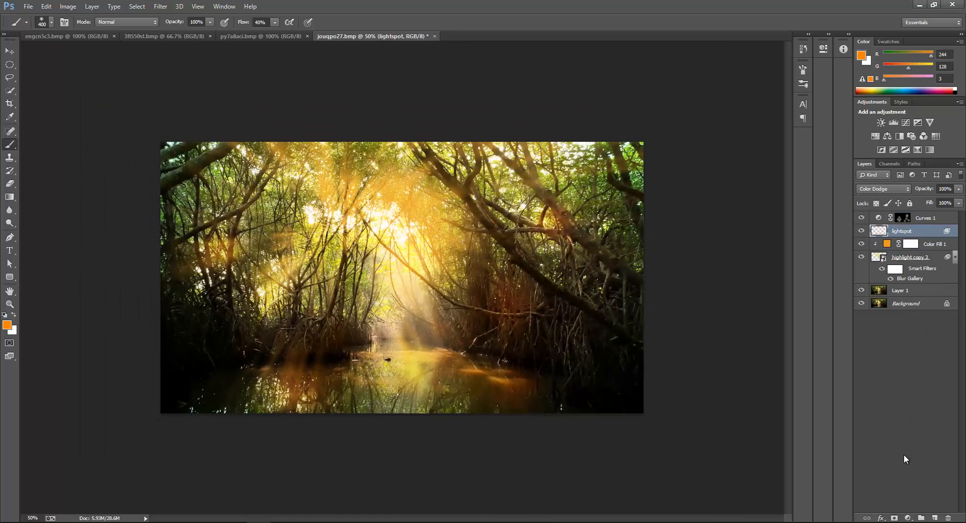
left_click(861, 231)
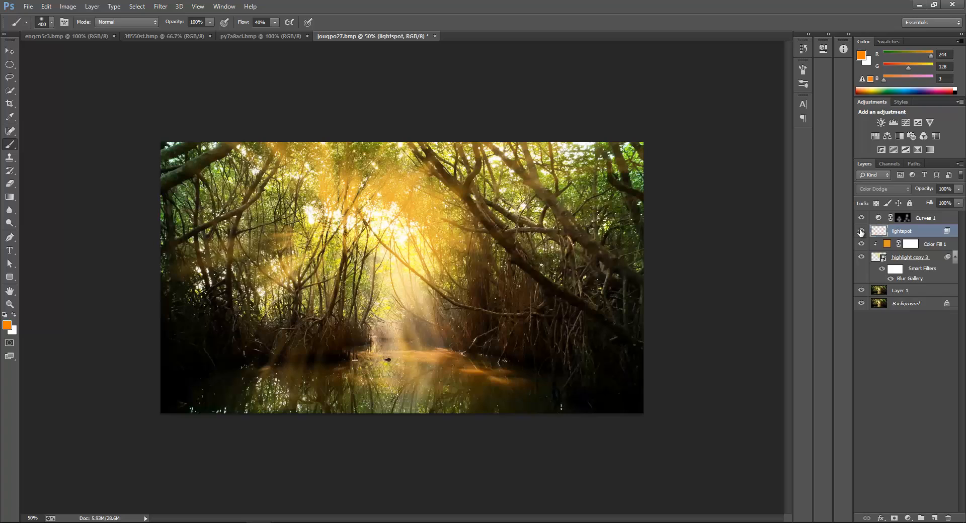
left_click(861, 231)
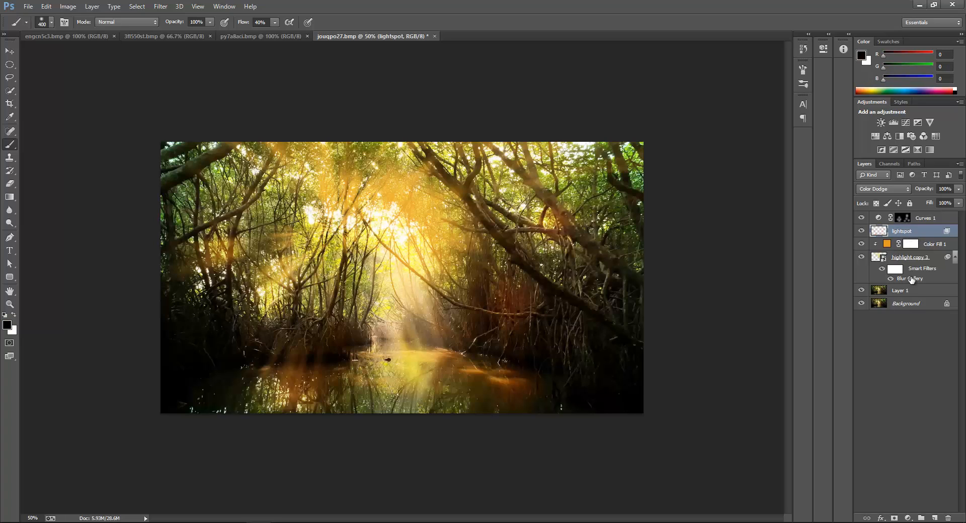
Add a layer mask to the lightspot layer and paint black on it at 175 px over the center water
left_click(895, 518)
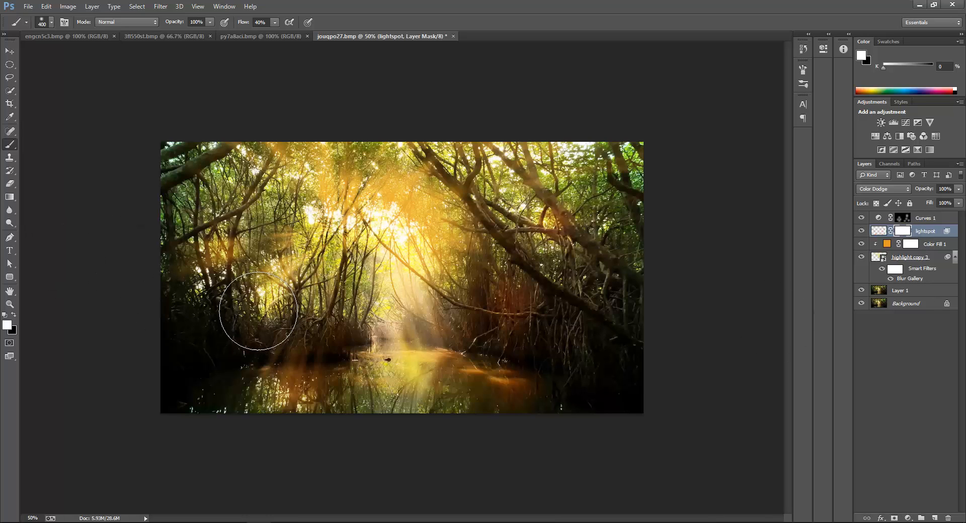
key("x")
key("bracketleft")
key("bracketleft")
key("bracketleft")
key("bracketleft")
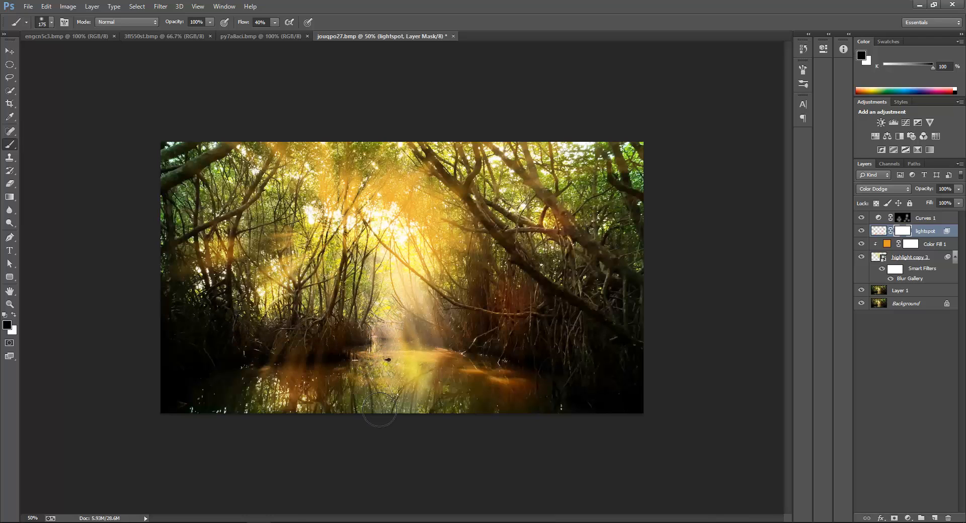
Refine the Color Fill 1 mask along the central light ray and water with black and white 175 px brush strokes
left_click(912, 246)
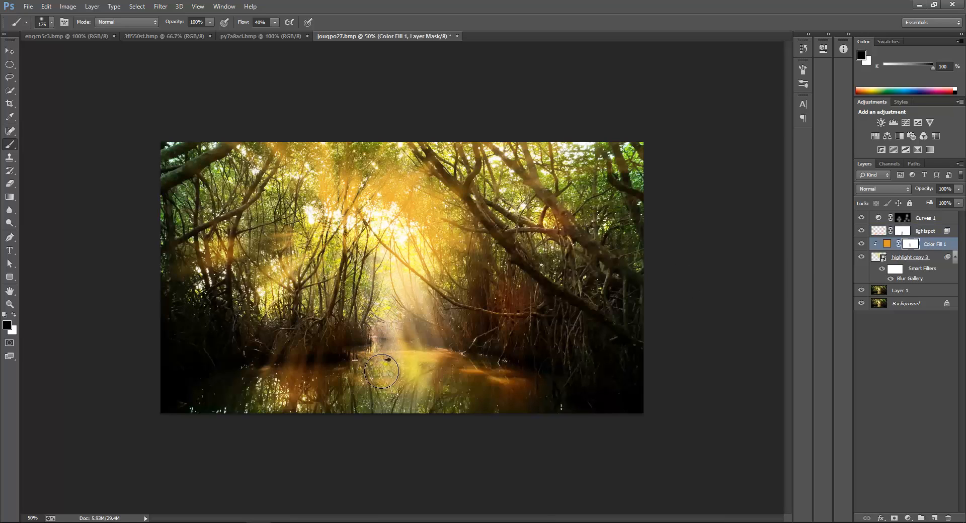
key("x")
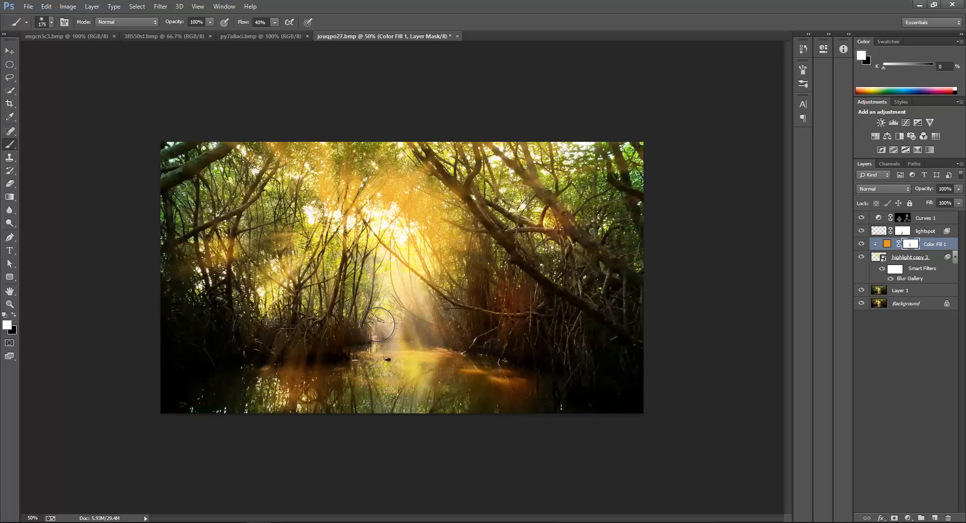
key("x")
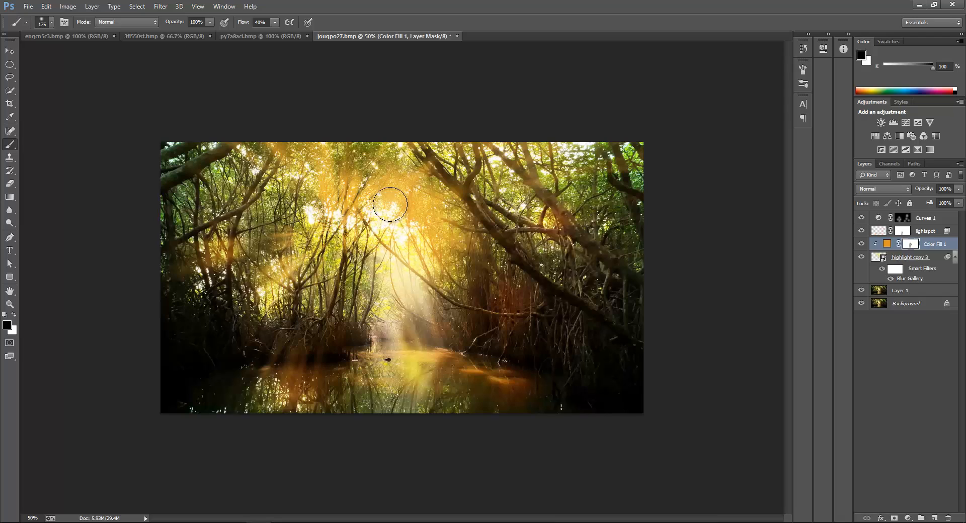
key("x")
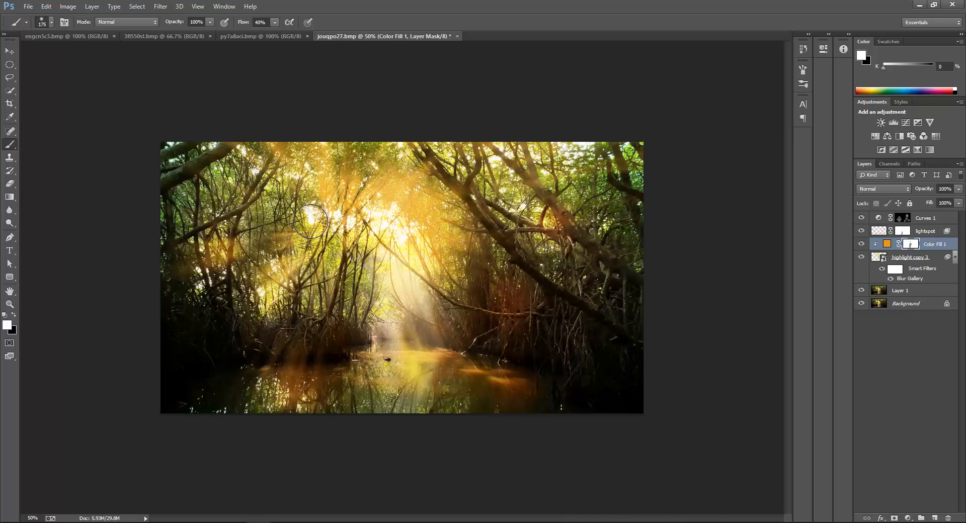
key("x")
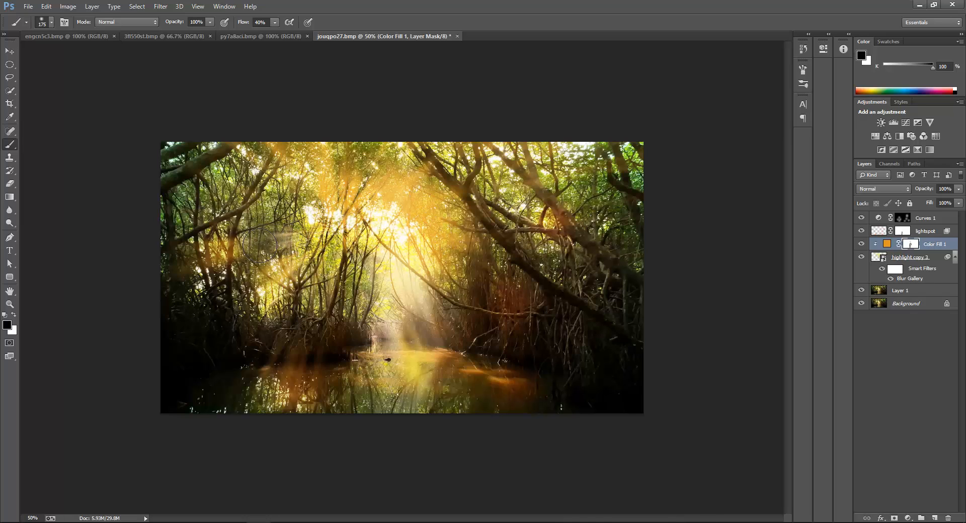
Paint black on the Color Fill 1 mask to reduce the orange tint in the left rays and upper central glow
left_click(270, 289)
left_click_drag(259, 362, 266, 377)
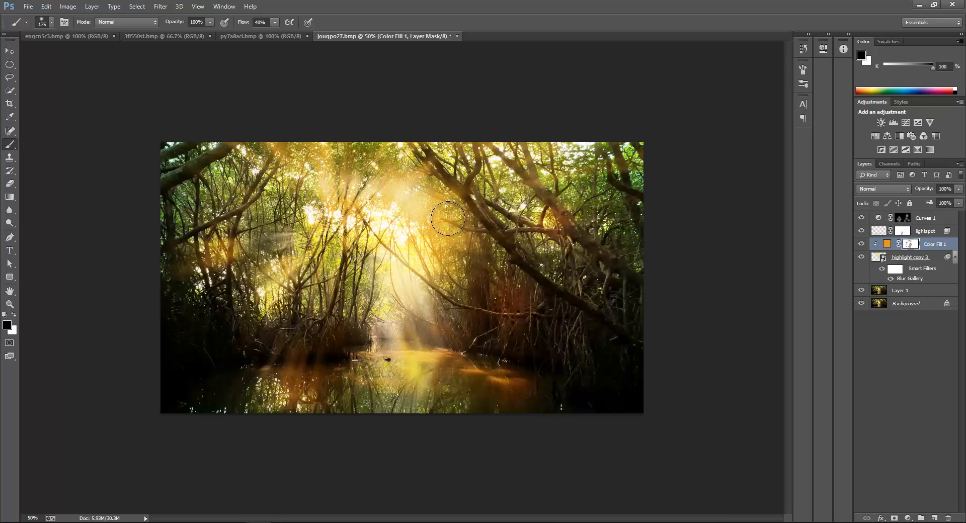
key("ctrl+minus")
key("ctrl+minus")
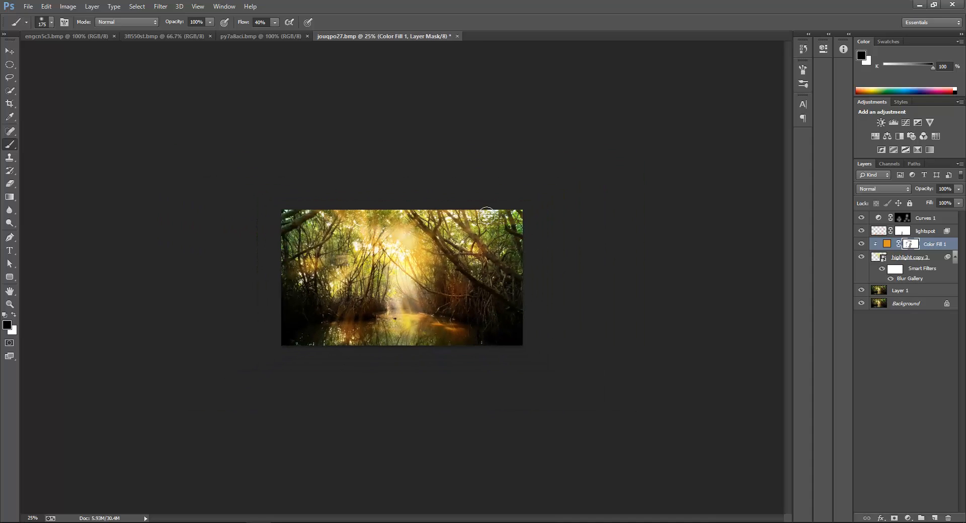
Enlarge the brush to 250 px and paint black on the lightspot layer over the branches and roots right of the central light ray
key("bracketright")
key("bracketright")
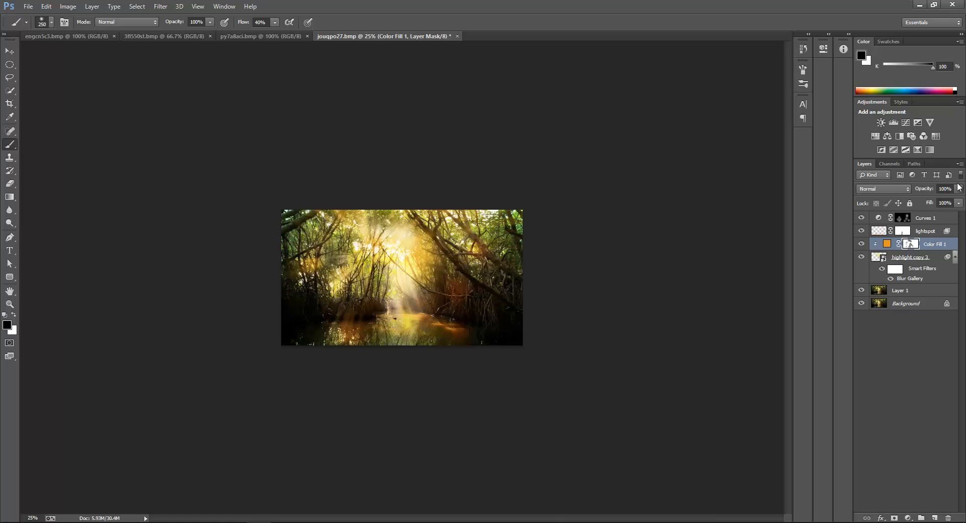
left_click(902, 233)
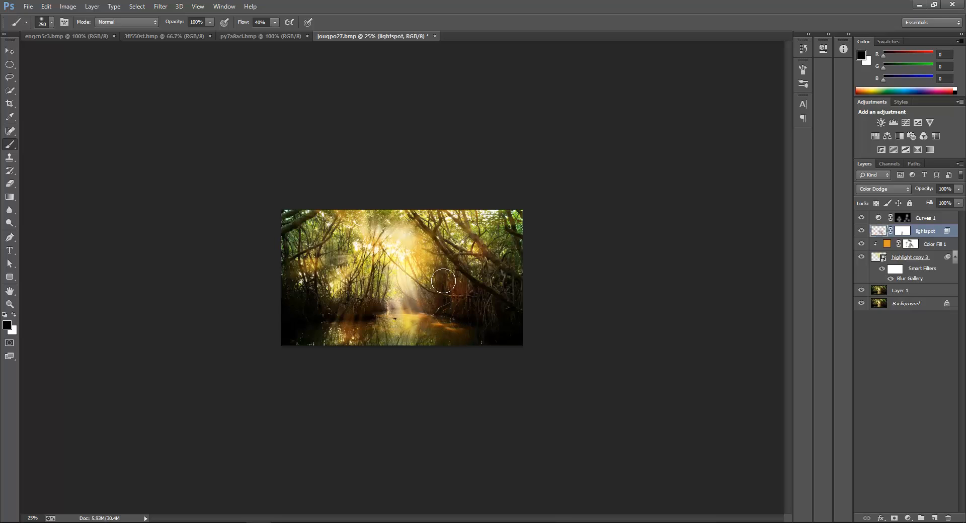
left_click_drag(444, 281, 463, 289)
Examine the whole image and compare Layer 1 alone with the full stack of light effect layers
key("ctrl+minus")
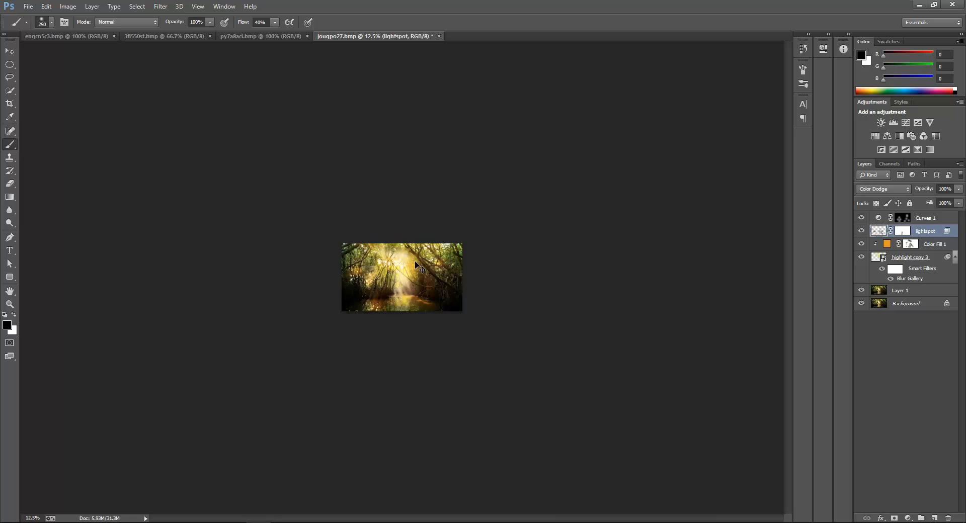
key("ctrl+plus")
key("ctrl+plus")
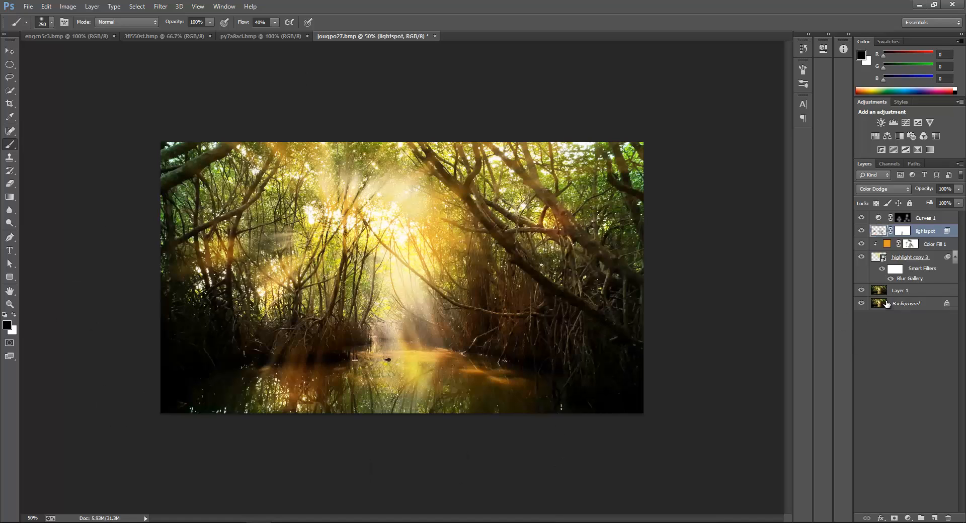
left_click(861, 291, "alt")
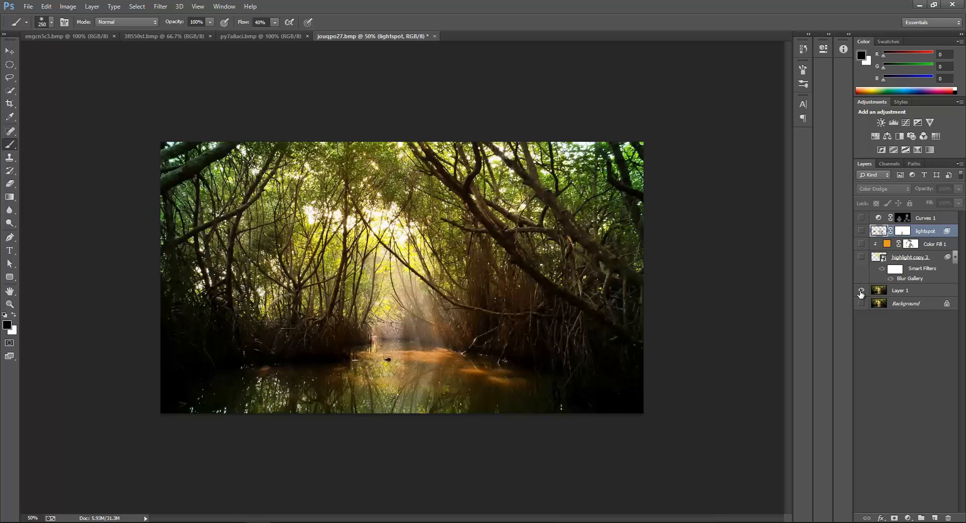
left_click(861, 291, "alt")
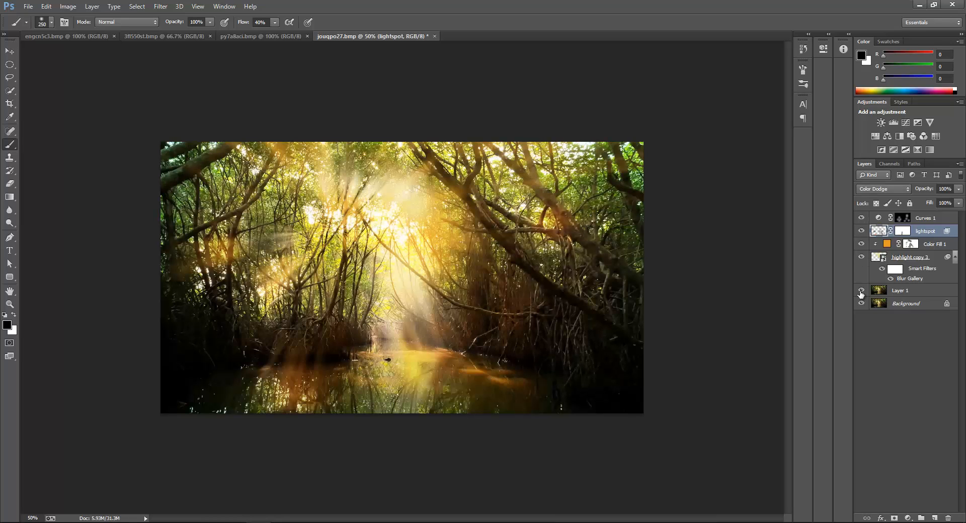